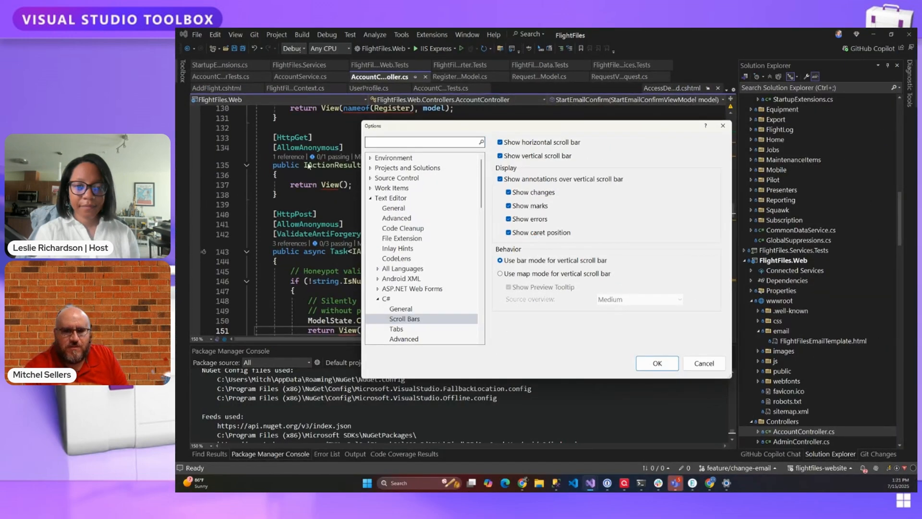
- Review the Environment options for account sign-in and settings synchronization, along with the AutoRecover intervals
left_click(282, 139)
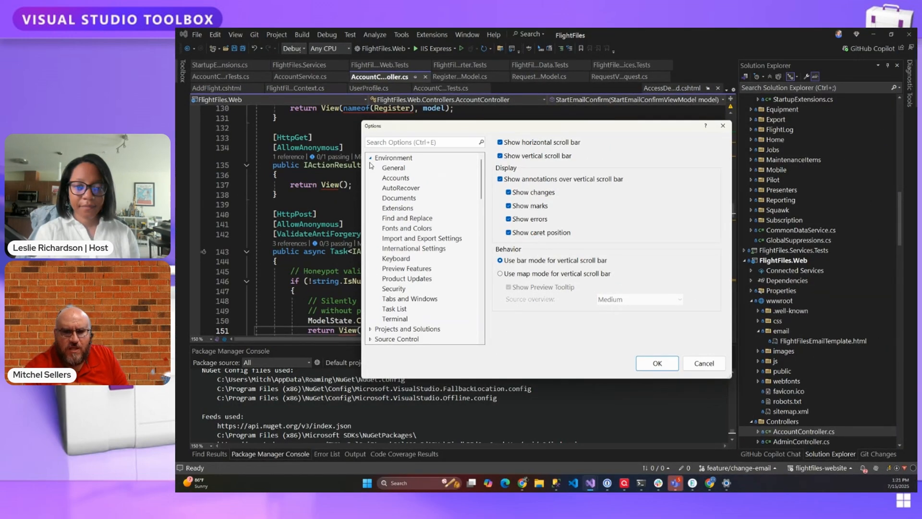
left_click(394, 179)
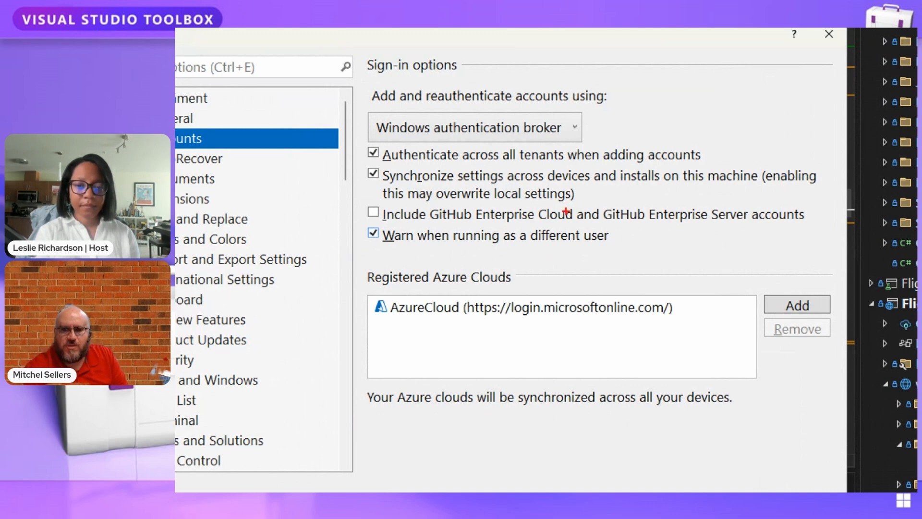
left_click_drag(373, 162, 712, 167)
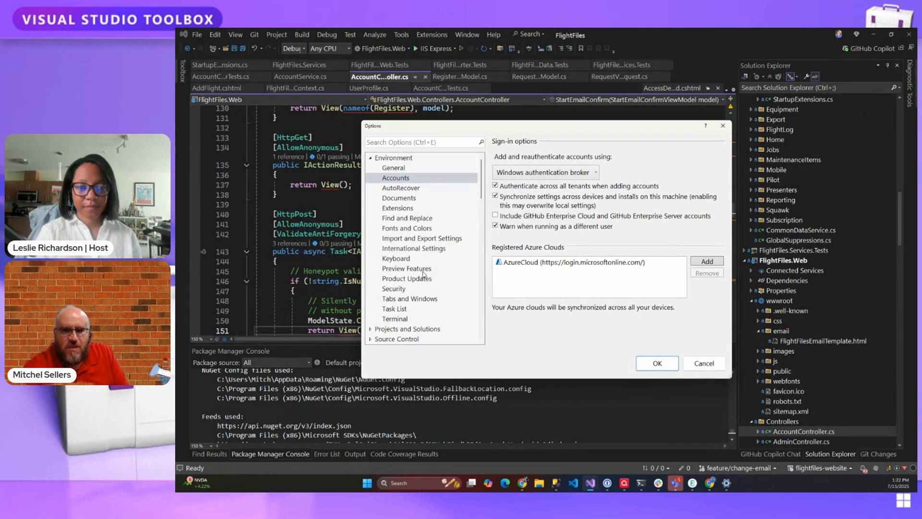
left_click(417, 188)
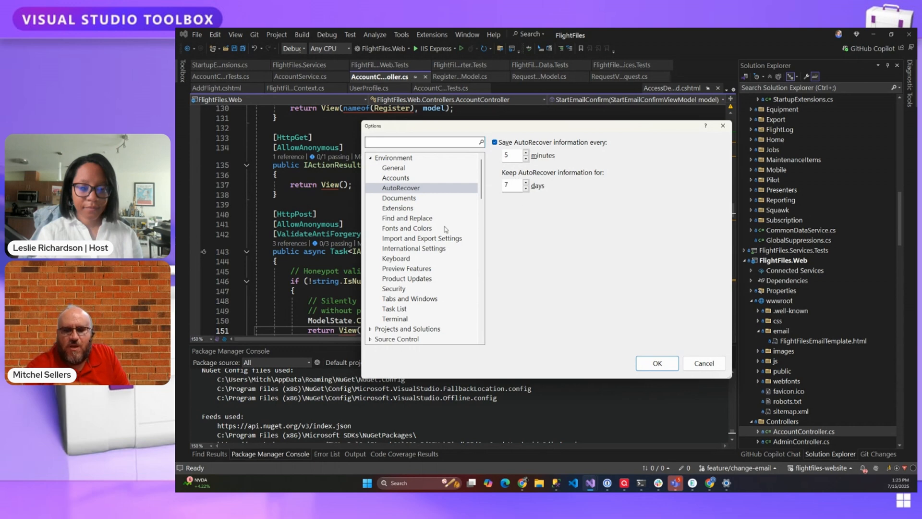
- Examine the full list of preview features in the Environment options, including the Mono debugger, pull request, .NET SDK and Razor entries
left_click(398, 268)
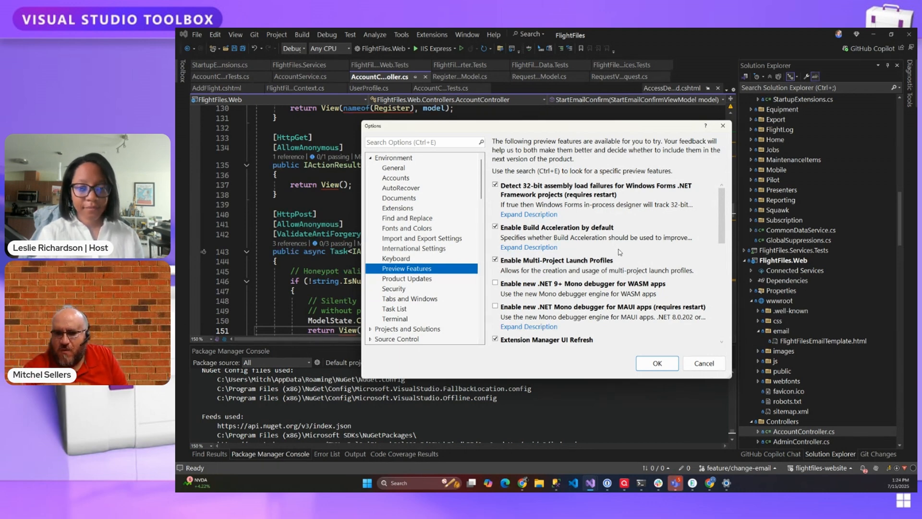
scroll(619, 250, "down", 3)
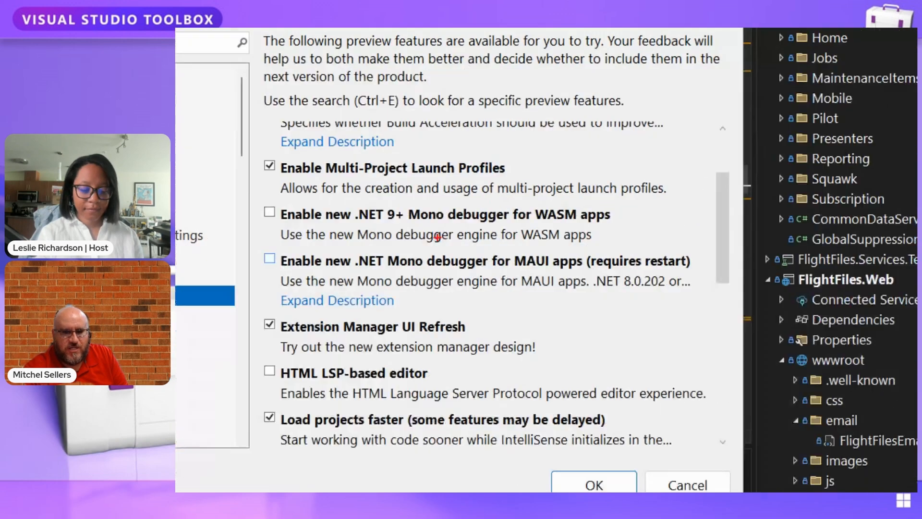
mouse_move(283, 201)
left_mouse_down()
mouse_move(257, 233)
mouse_move(281, 304)
left_mouse_up()
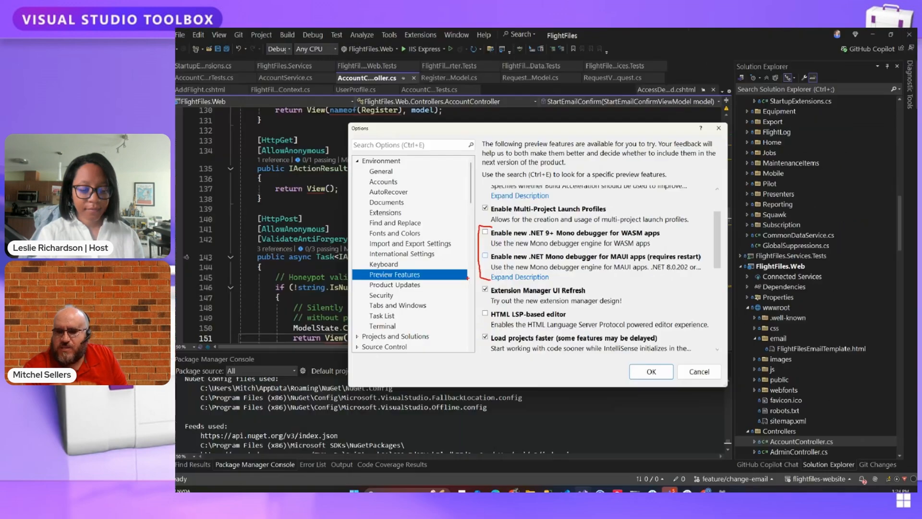
scroll(700, 261, "down", 5)
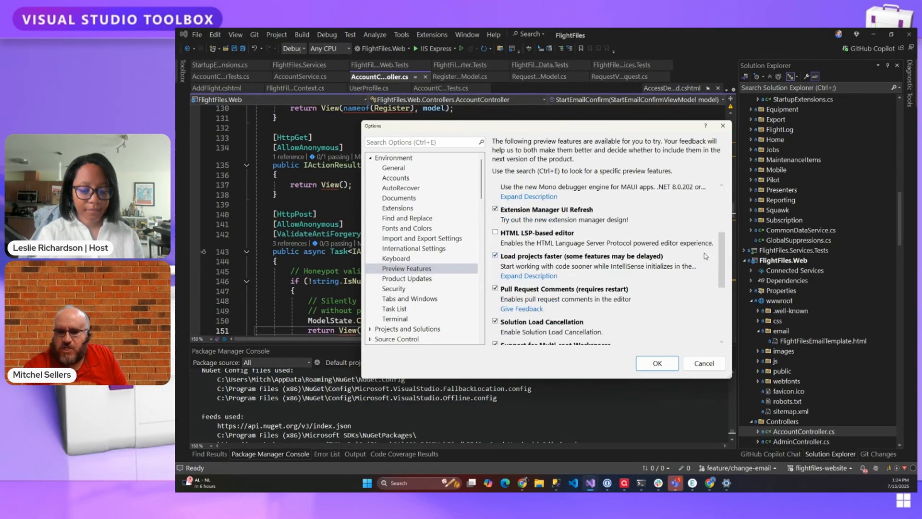
scroll(704, 257, "down", 2)
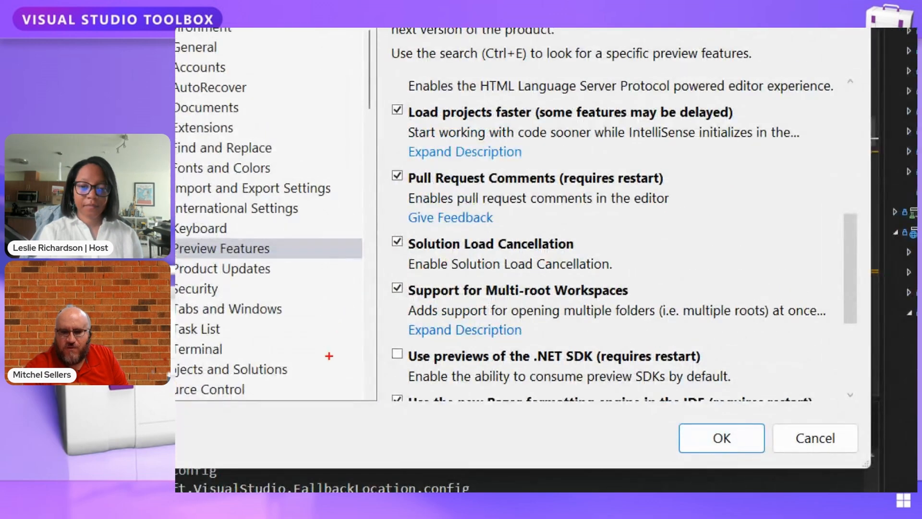
mouse_move(395, 346)
left_mouse_down()
mouse_move(385, 370)
mouse_move(412, 384)
left_mouse_up()
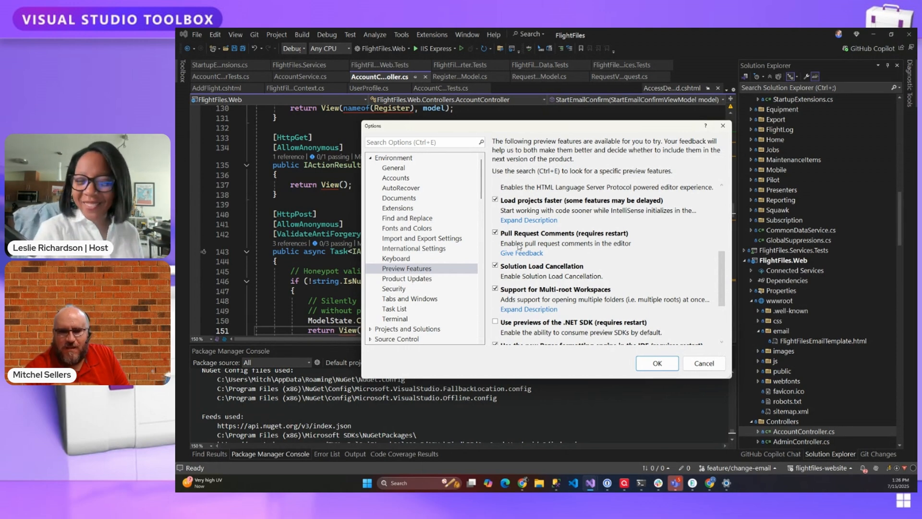
scroll(560, 250, "down", 3)
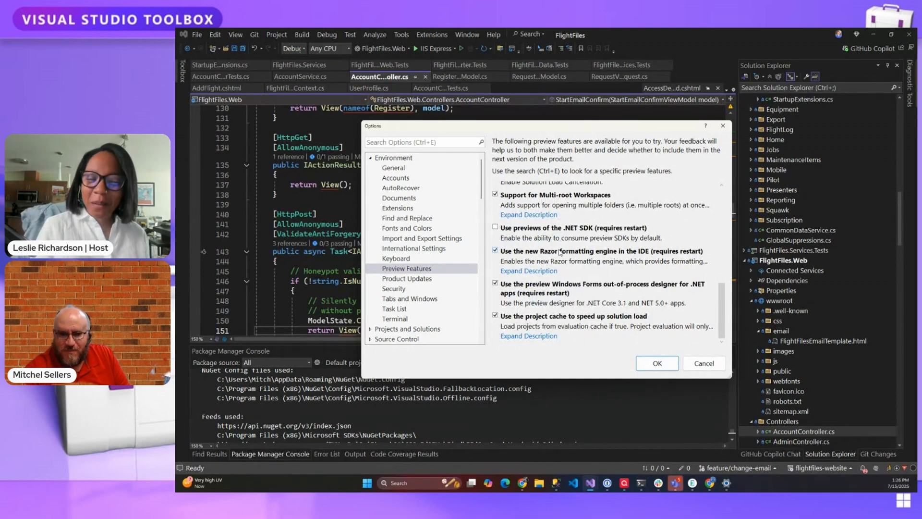
scroll(560, 251, "up", 3)
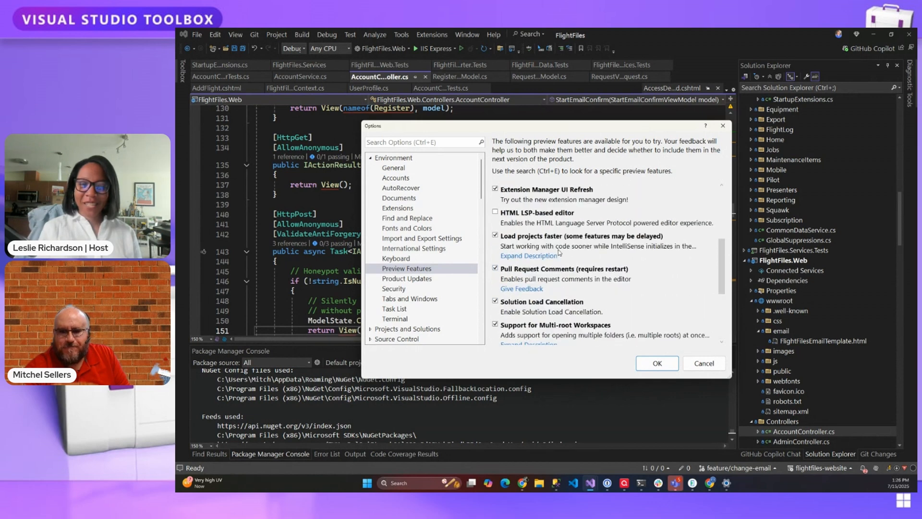
scroll(558, 251, "up", 2)
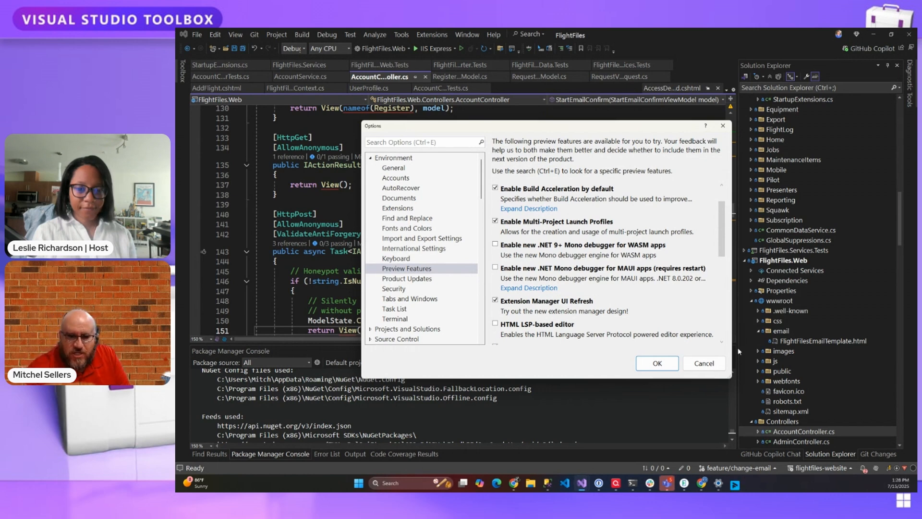
- Review the Tabs and Windows settings and the Task List tokens in the Environment options, leaving them unmodified
left_click(421, 298)
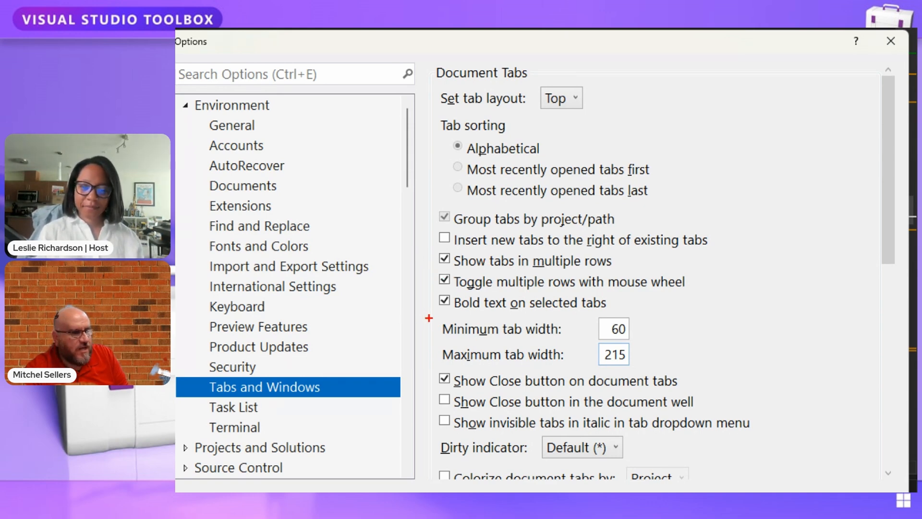
mouse_move(427, 311)
left_mouse_down()
mouse_move(437, 331)
mouse_move(651, 366)
left_mouse_up()
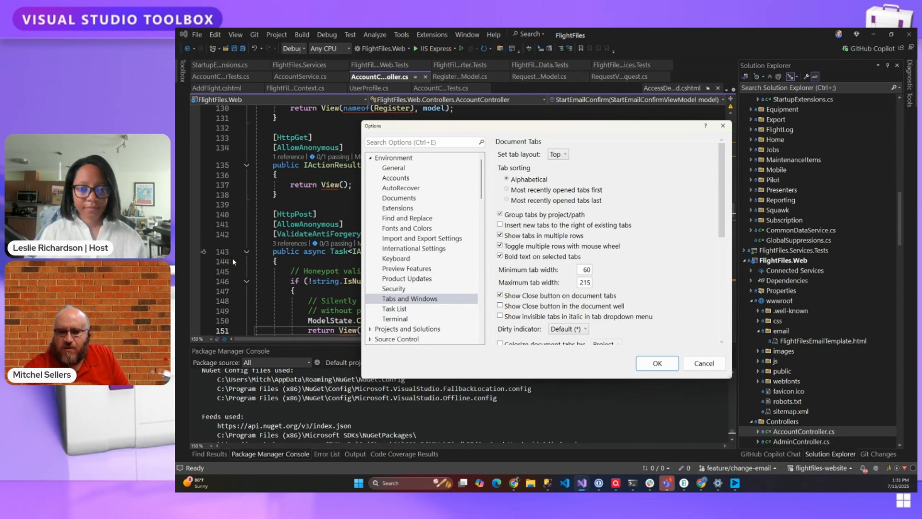
left_click(391, 310)
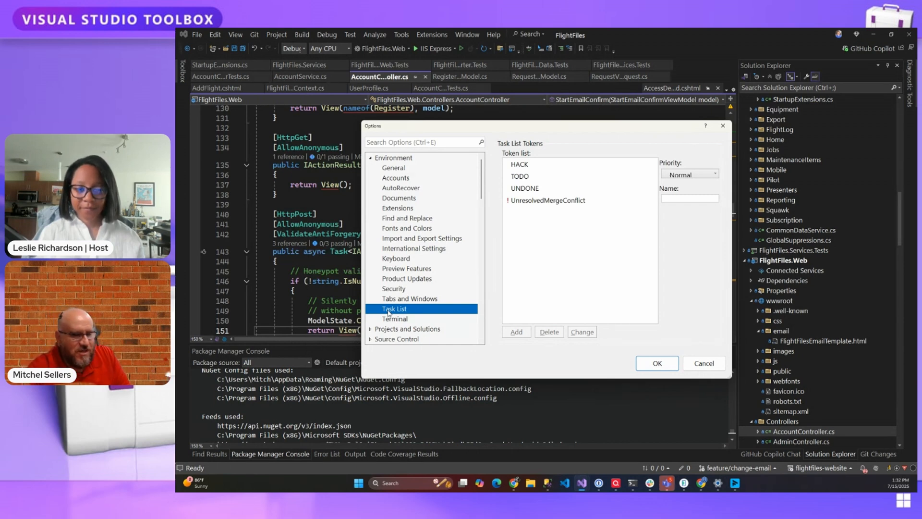
left_click(722, 125)
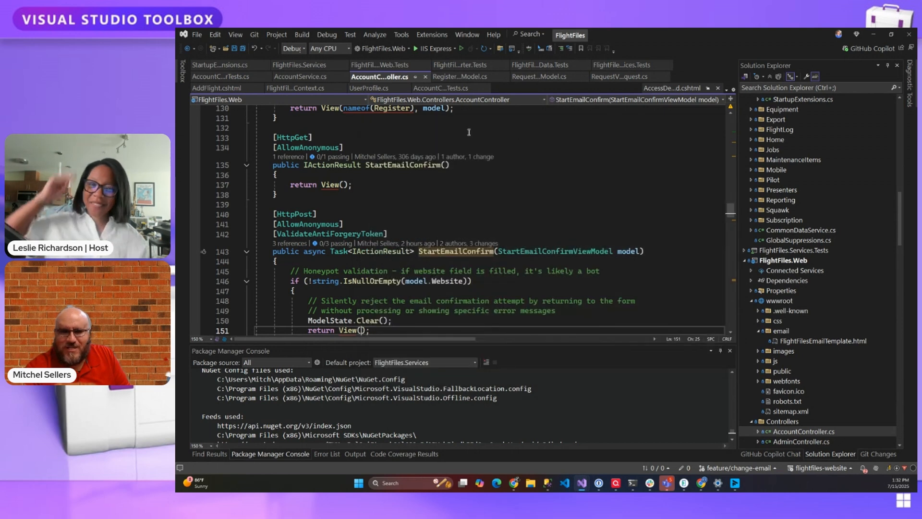
- Open the Task List window and check which scopes it offers, keeping Entire Solution
left_click(215, 35)
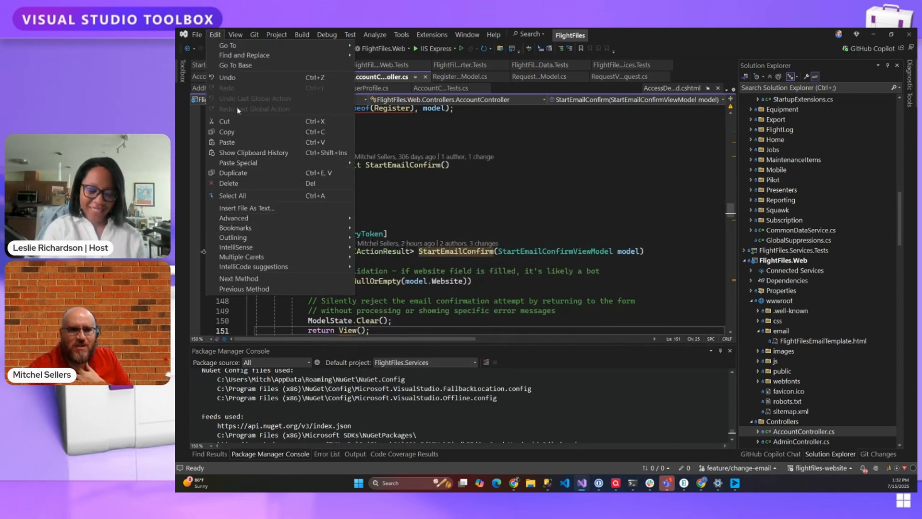
mouse_move(234, 36)
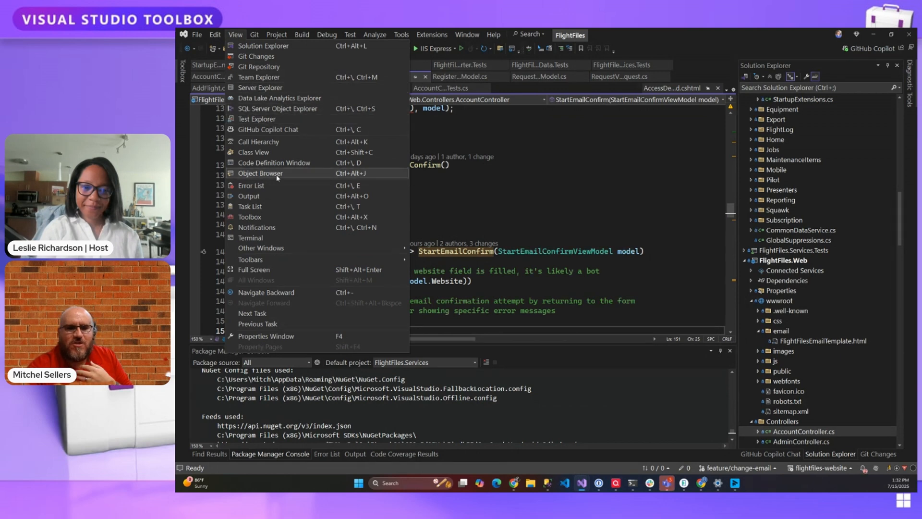
left_click(278, 206)
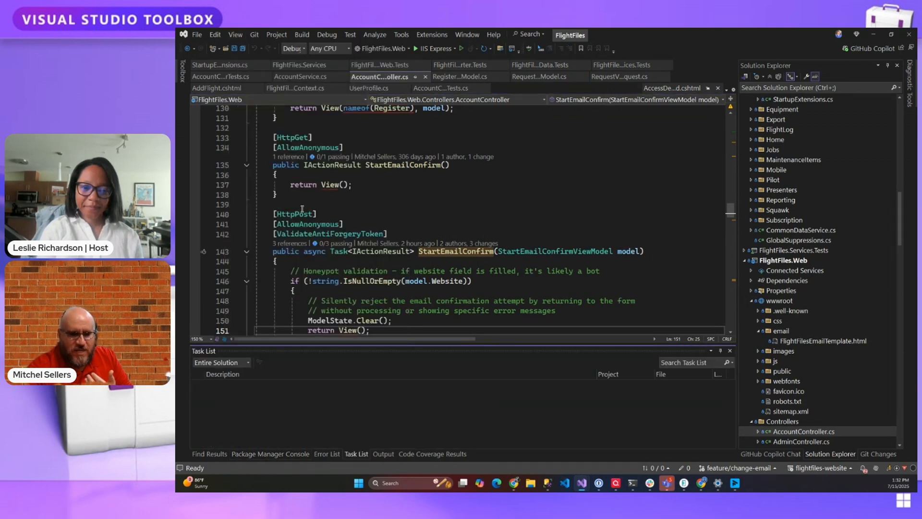
left_click(235, 36)
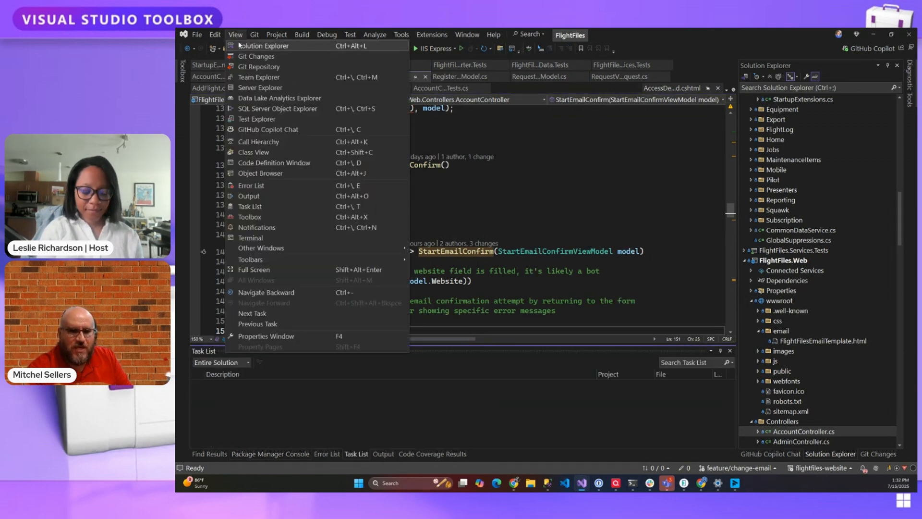
left_click(252, 408)
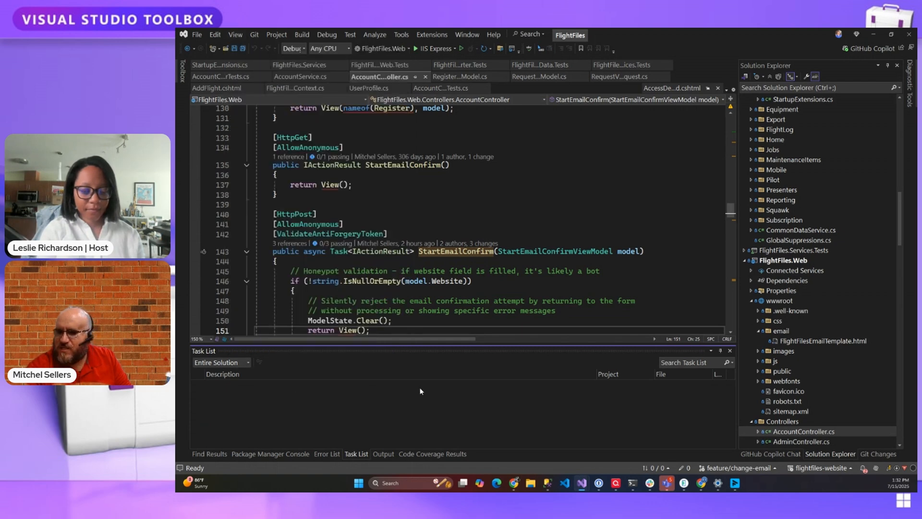
left_click(236, 363)
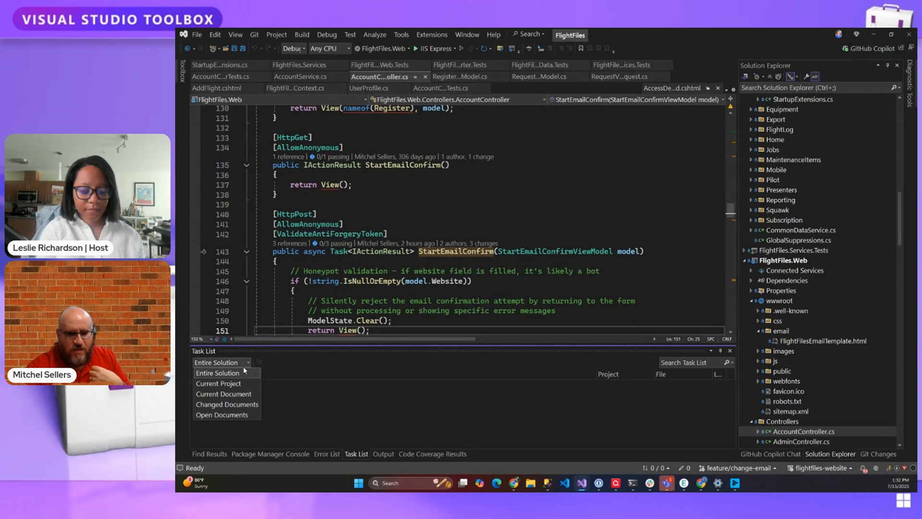
left_click(307, 414)
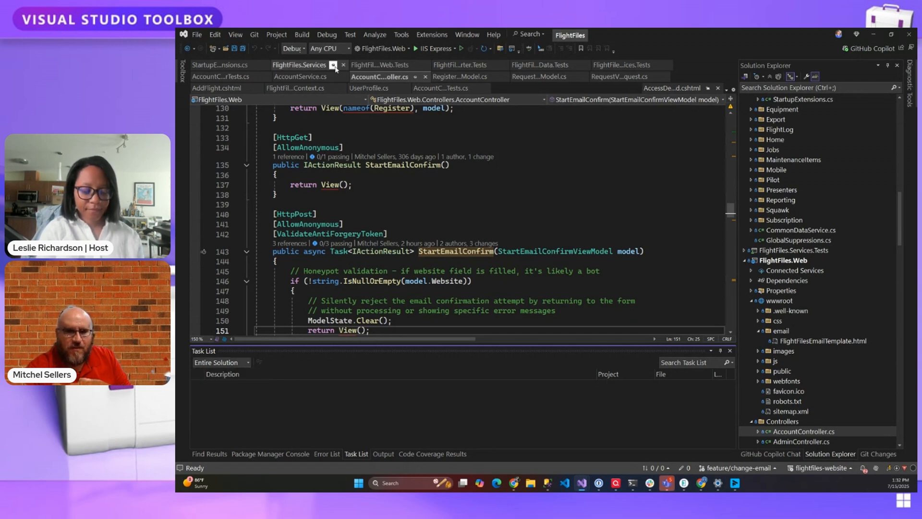
- Reopen the Options dialog to review the Task List token definitions, and dismiss it without changes
left_click(401, 35)
left_click(417, 246)
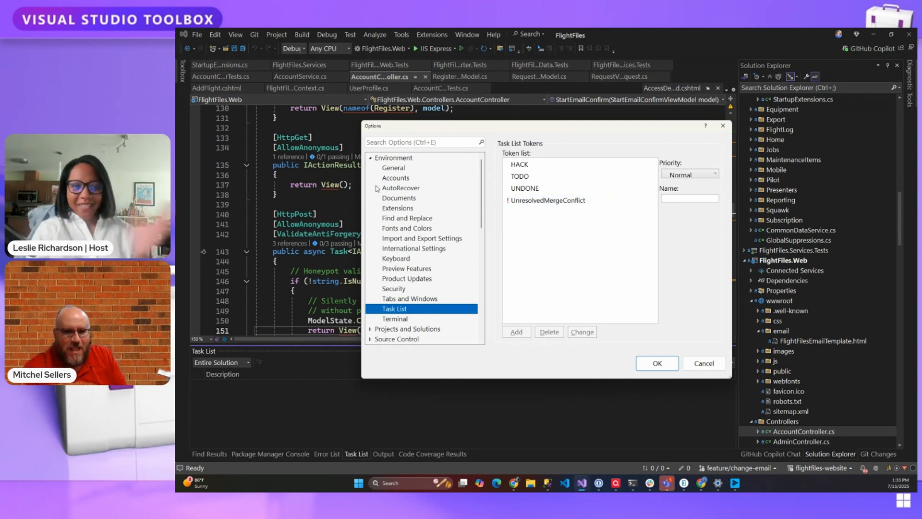
left_click(704, 363)
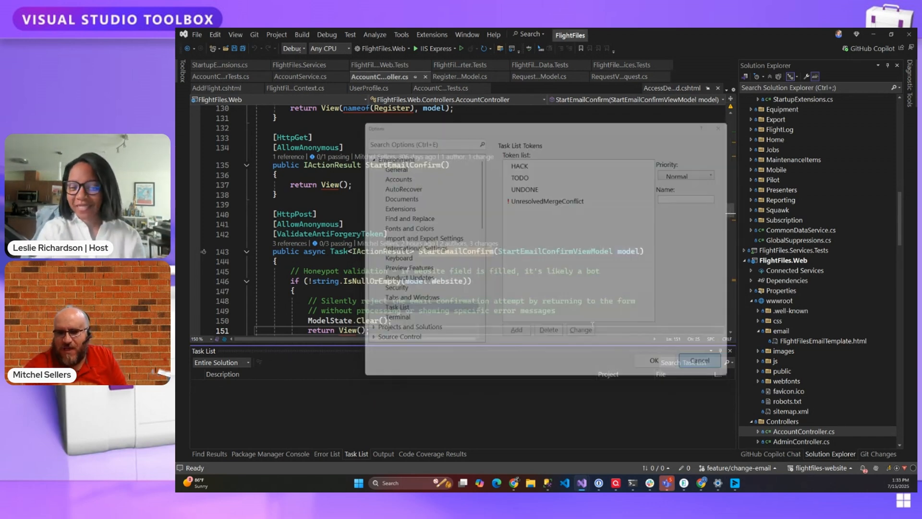
- Add TODO at the start of the "Silently reject the email confirmation attempt" comment on line 148 of AccountController.cs
left_click(313, 175)
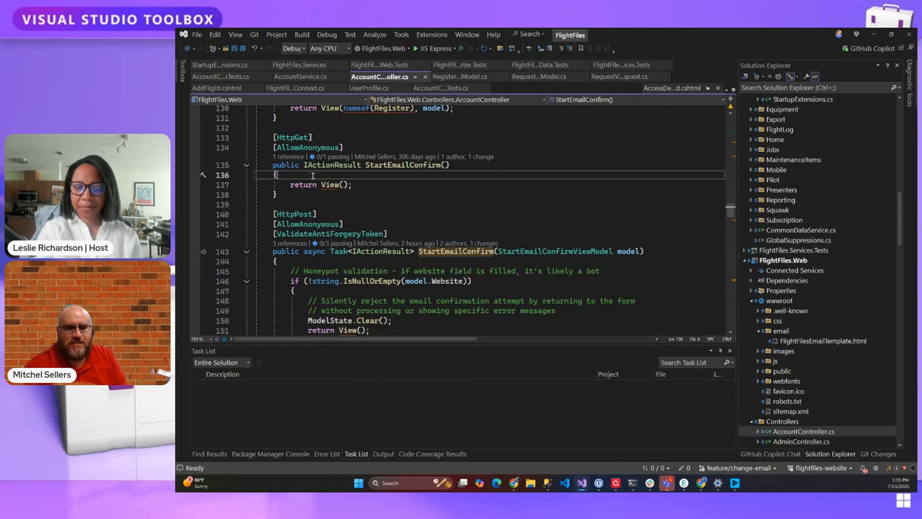
left_click(322, 301)
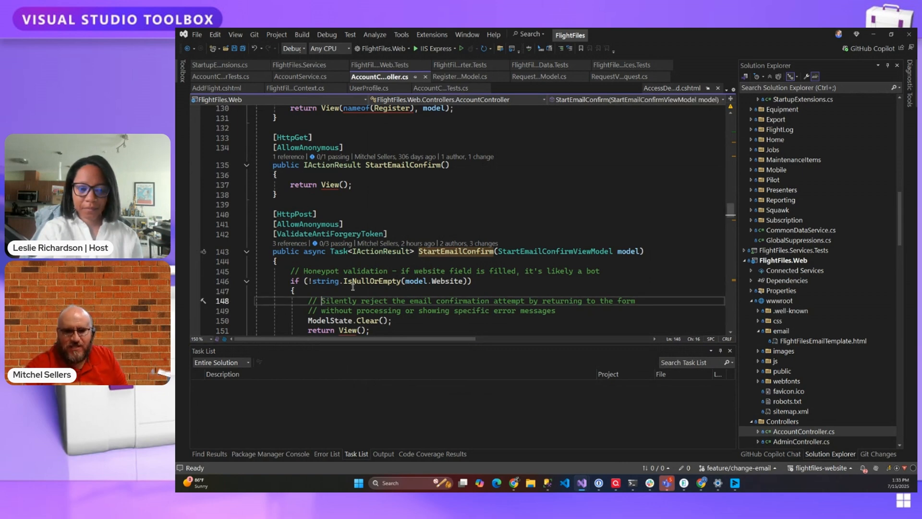
type("TODO")
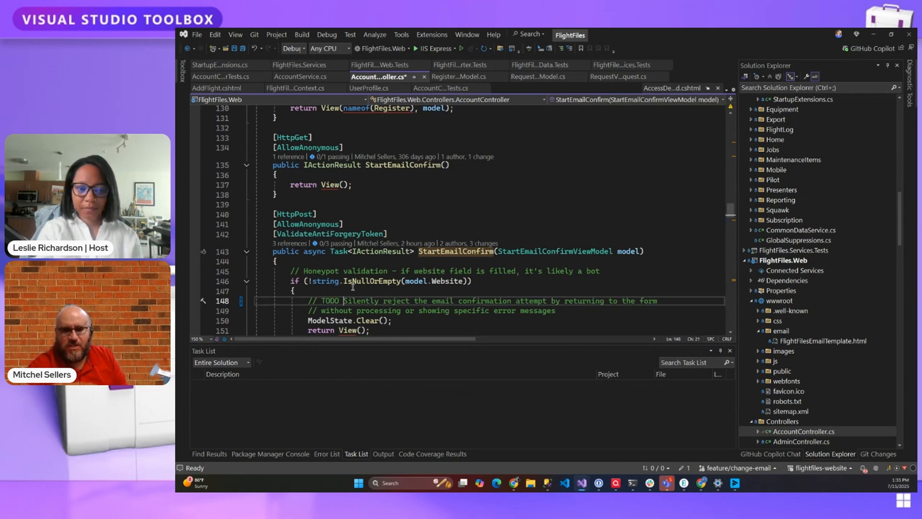
left_click(353, 288)
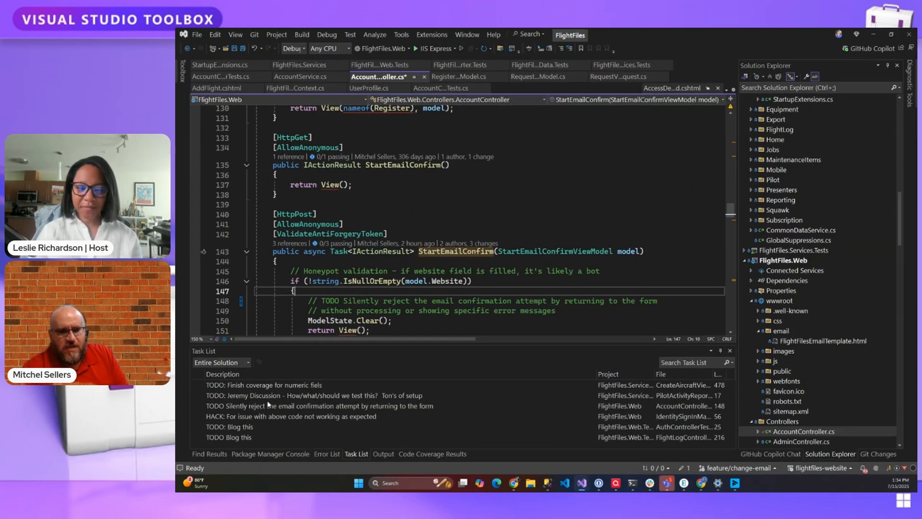
- Remove the TODO marker from the comment on line 148 of AccountController.cs
double_click(333, 301)
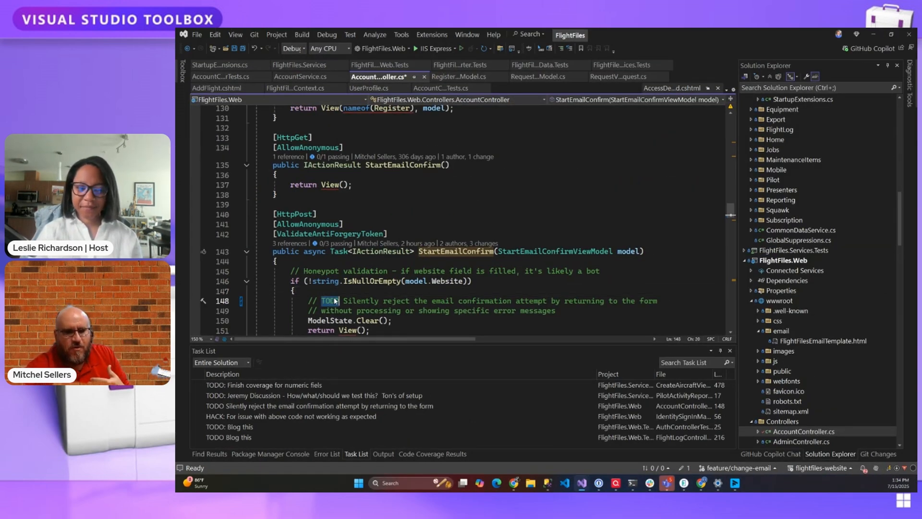
key("Delete")
key("Delete")
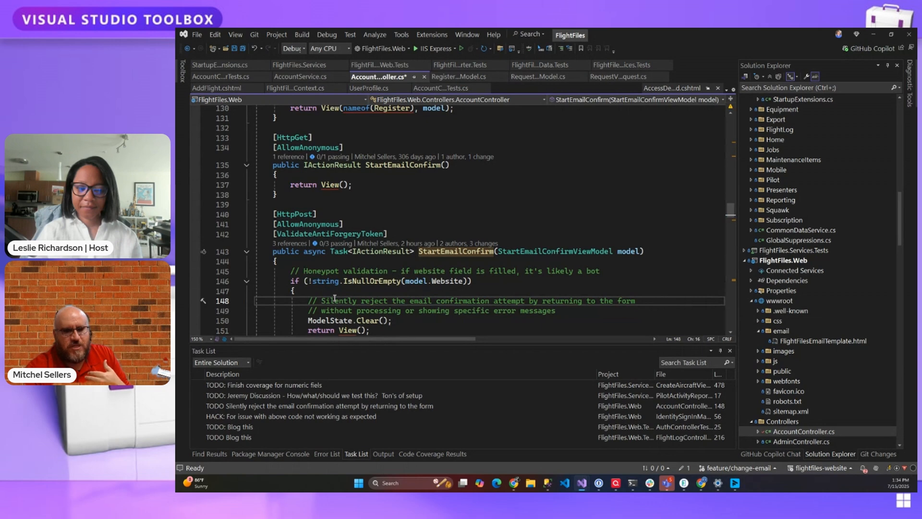
- Review the Projects and Solutions options, including Track Active Item in Solution Explorer, dismiss them, and check tracking with the FlightFiles.Data.Tests project file
scroll(375, 255, "up", 2)
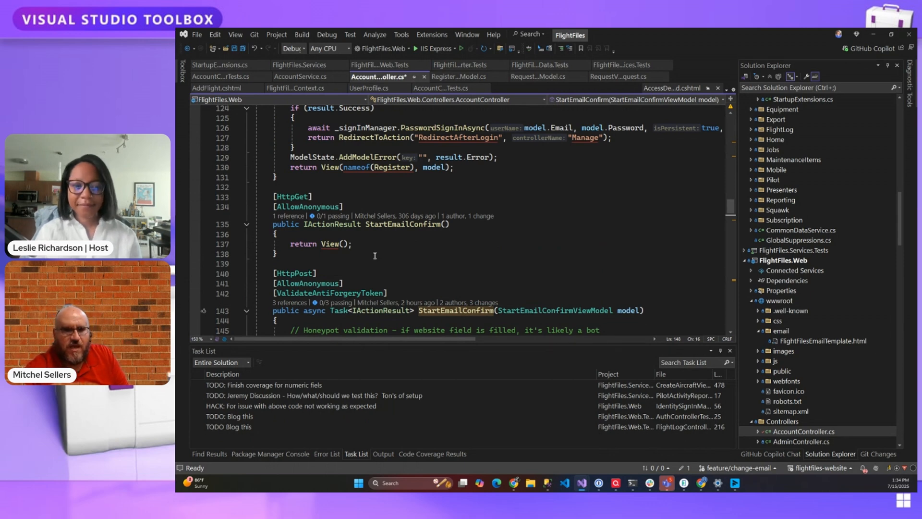
left_click(350, 35)
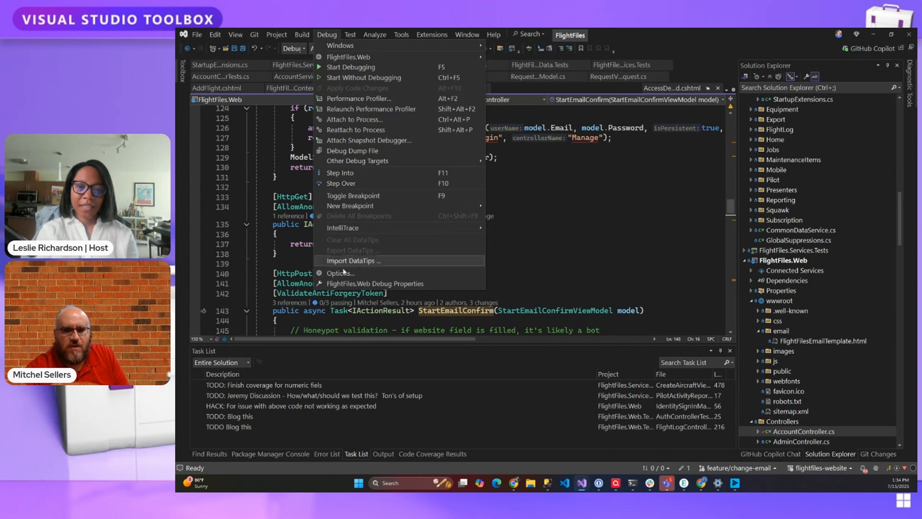
mouse_move(354, 36)
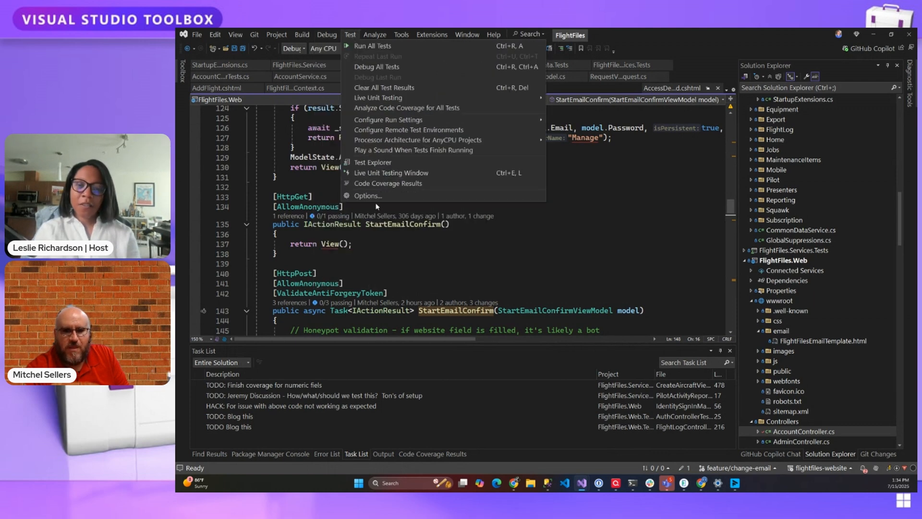
left_click(372, 196)
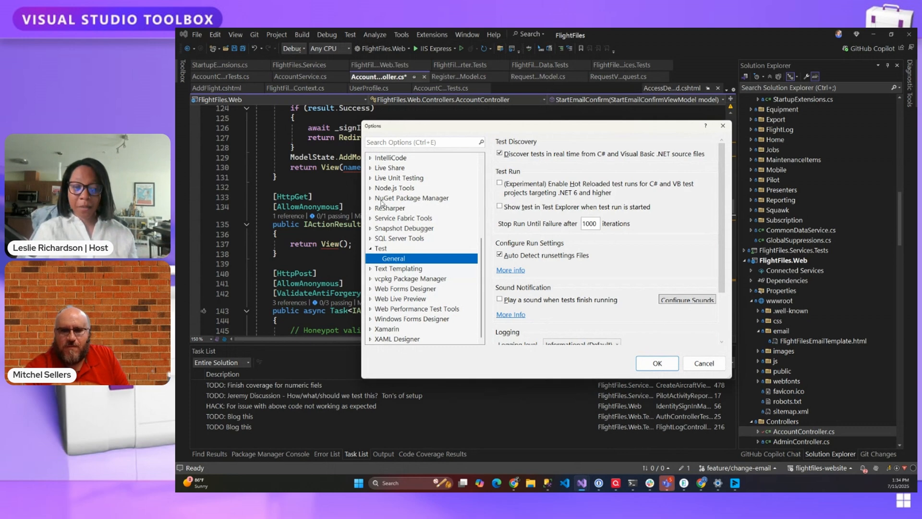
scroll(379, 204, "up", 5)
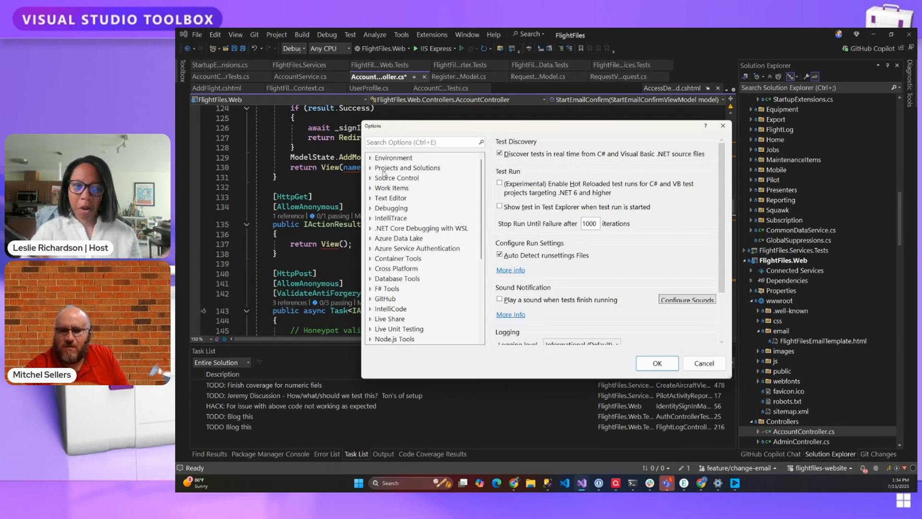
left_click(370, 169)
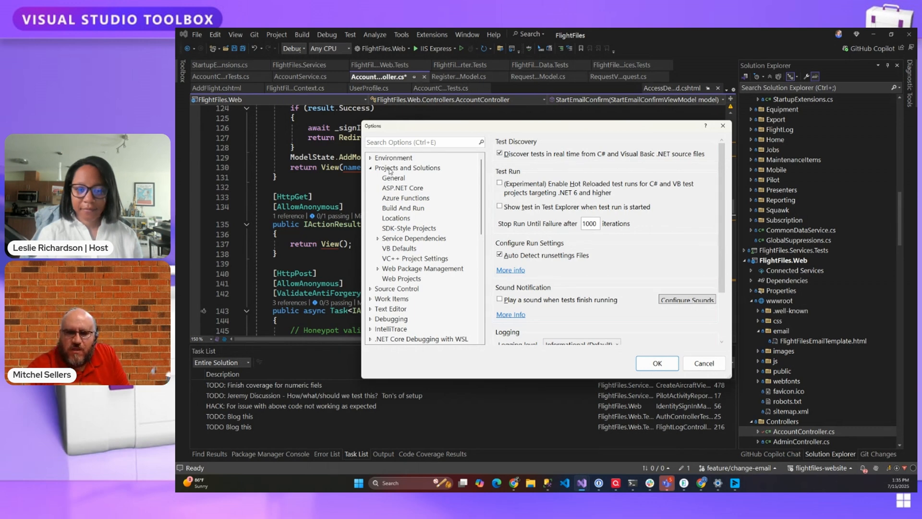
left_click(390, 169)
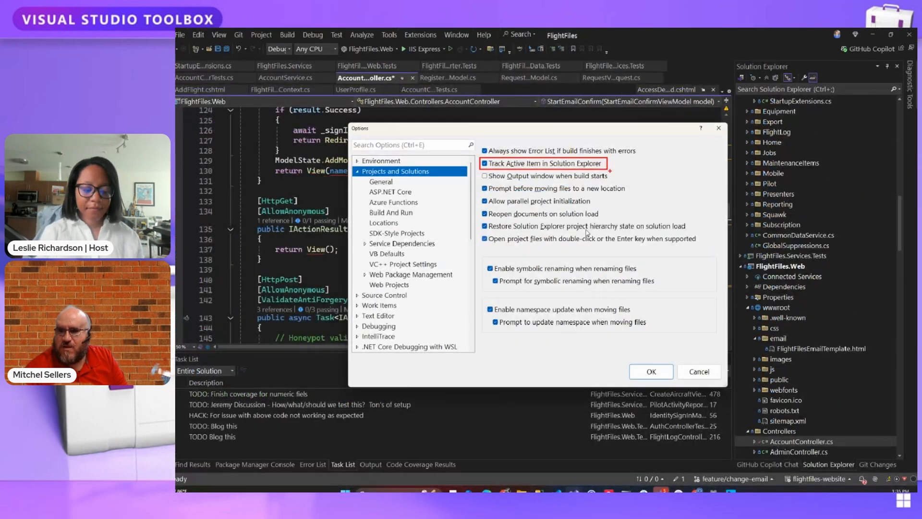
left_click(722, 128)
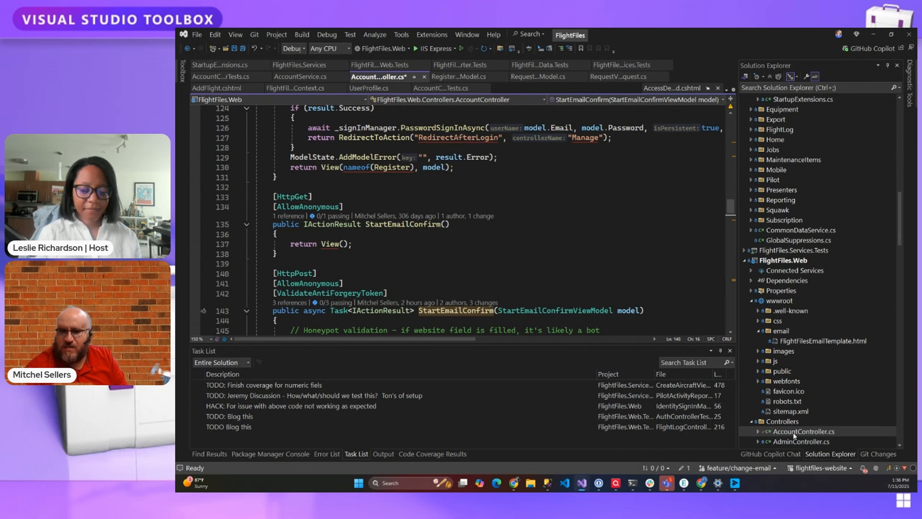
left_click(547, 65)
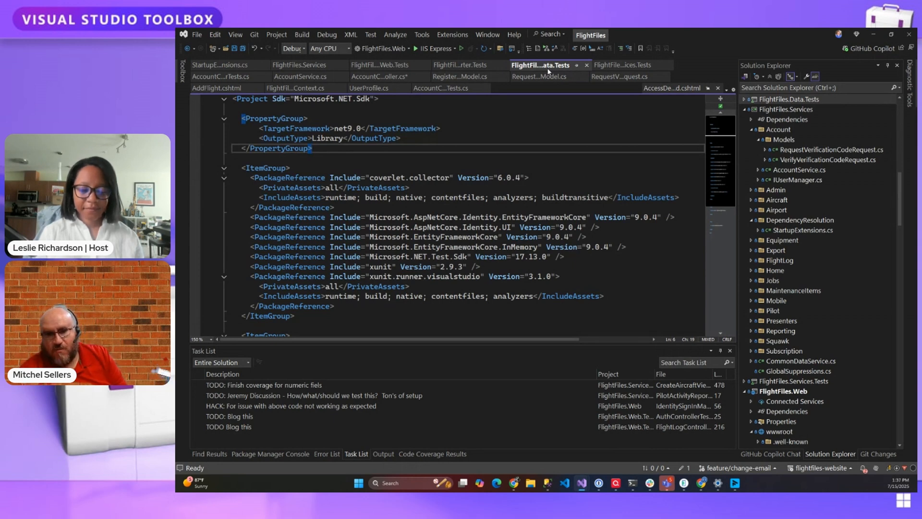
- Set the ASP.NET Core option "Run web server in" to Integrated Terminal in the Projects and Solutions options
left_click(377, 35)
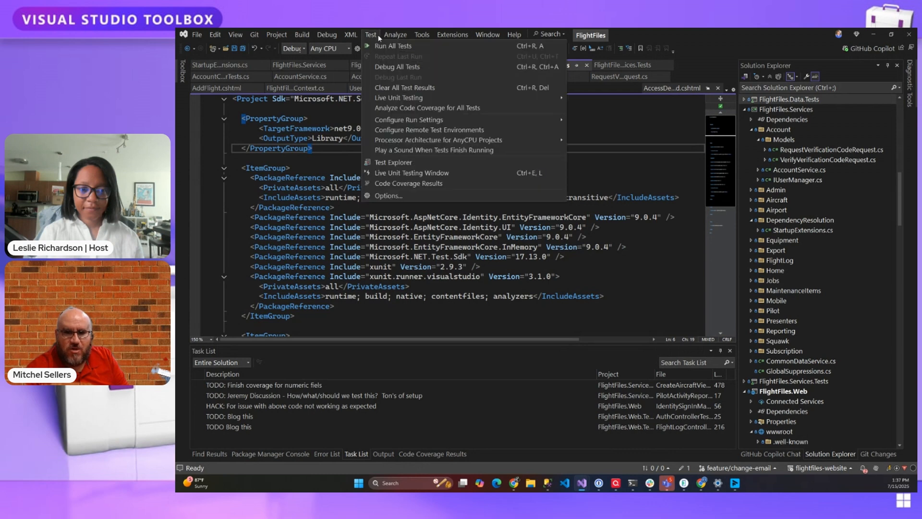
mouse_move(421, 35)
left_click(437, 246)
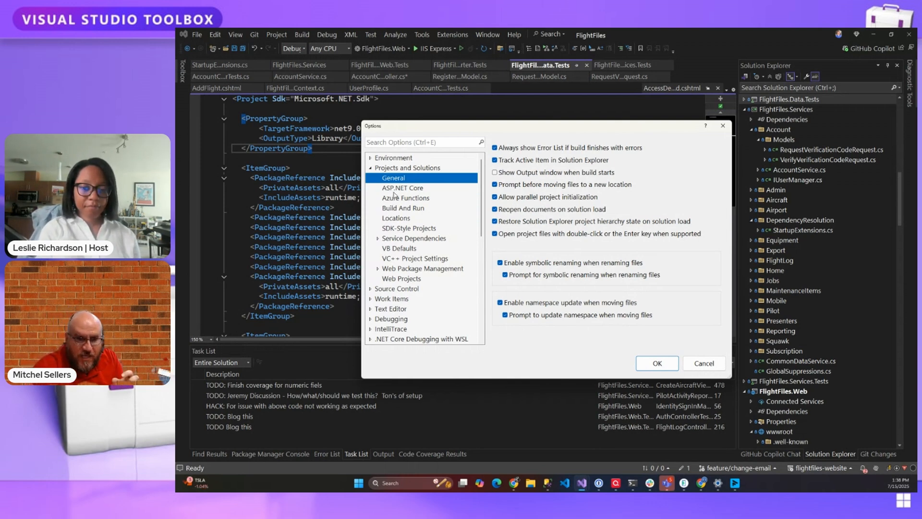
left_click(396, 190)
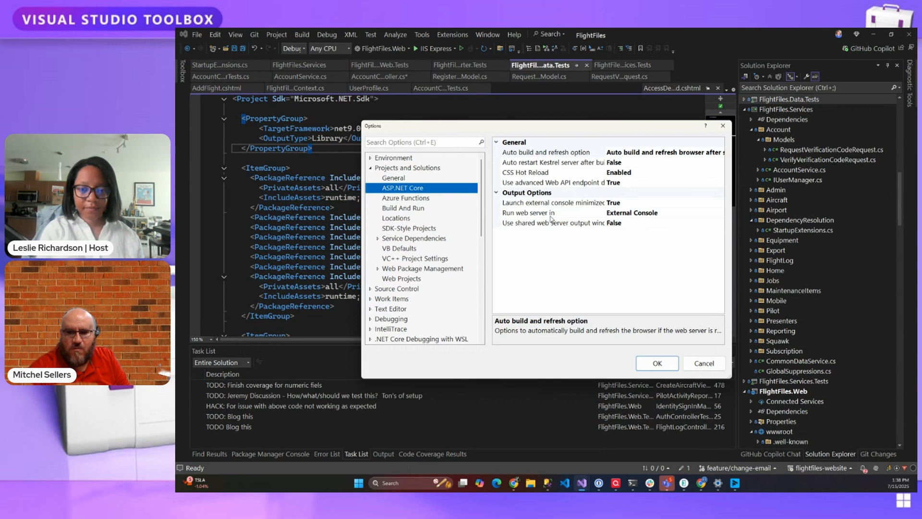
left_click(622, 213)
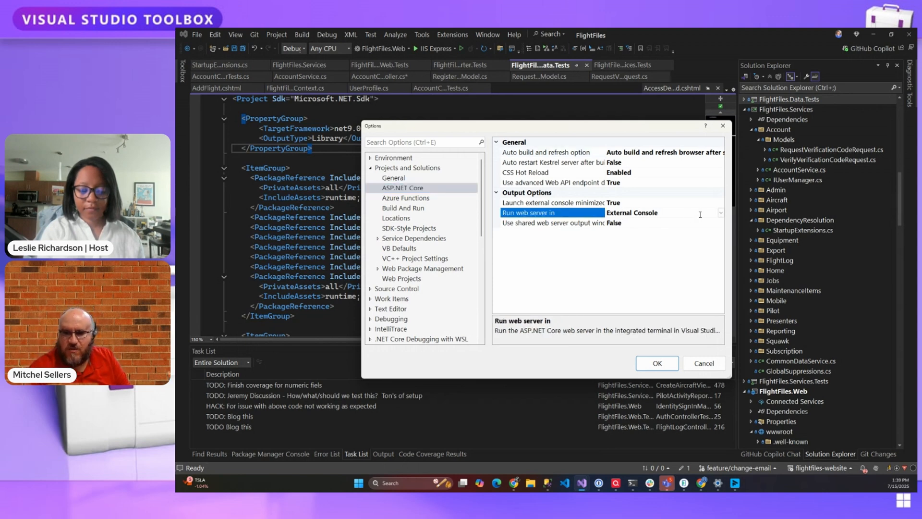
left_click(721, 212)
left_click(673, 233)
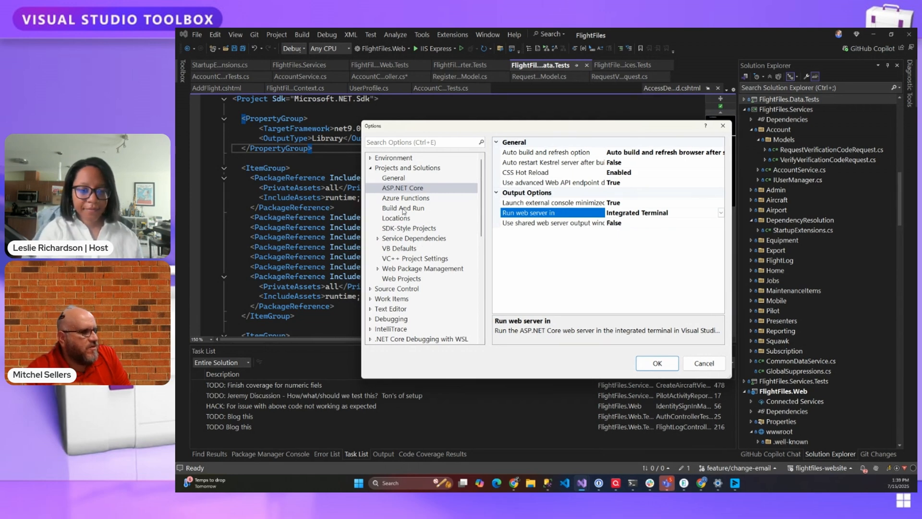
- Browse the remaining option categories and check which pages Source Control contains
scroll(400, 223, "down", 3)
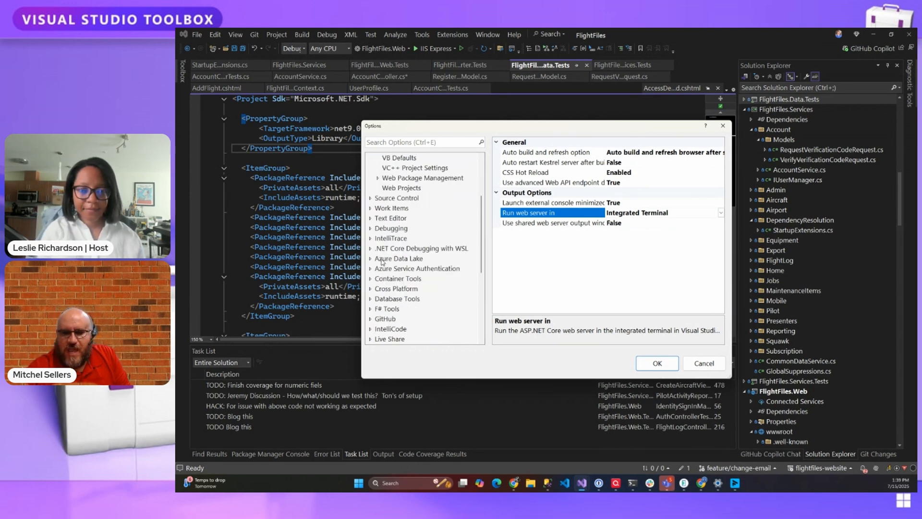
scroll(377, 293, "down", 1)
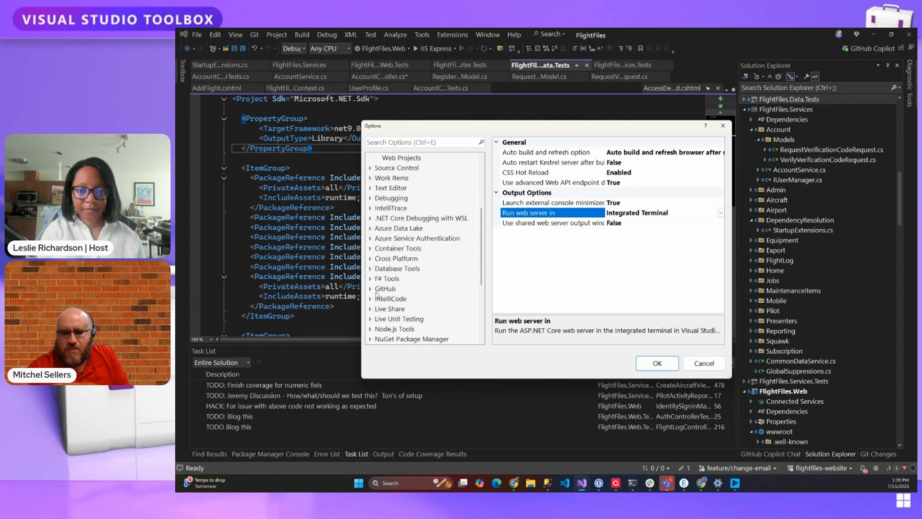
scroll(377, 294, "down", 4)
scroll(418, 264, "up", 5)
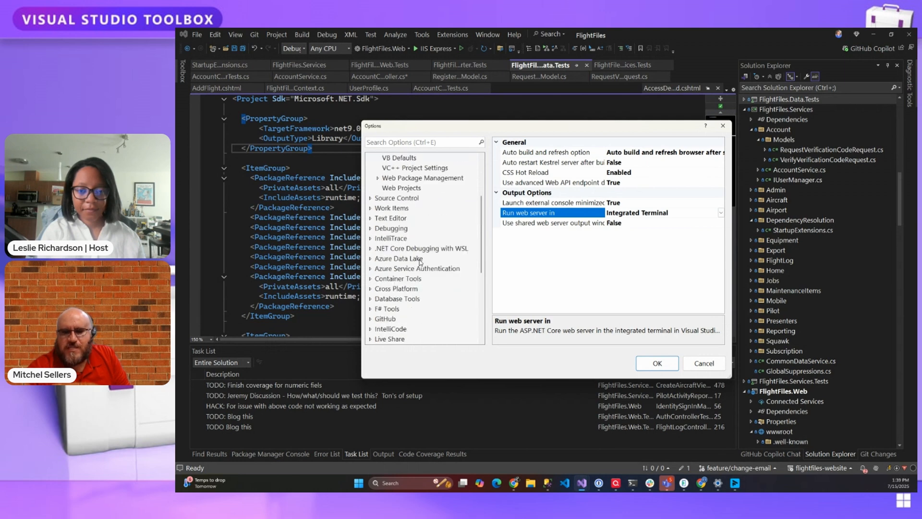
scroll(419, 260, "up", 3)
left_click(371, 168)
left_click(371, 178)
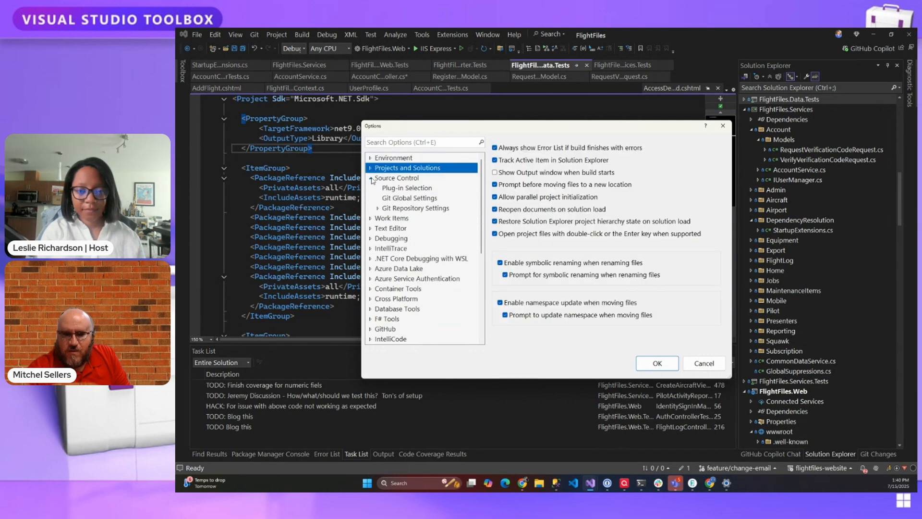
left_click(370, 178)
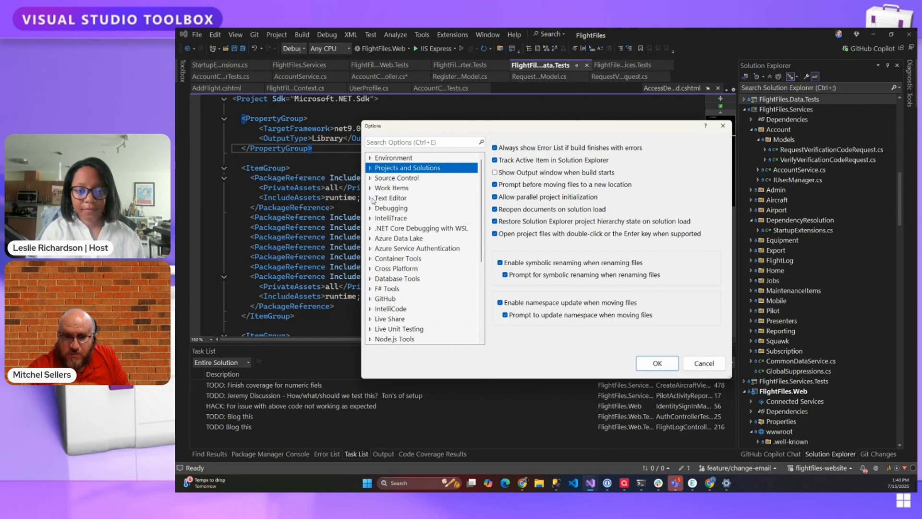
- Check the Text Editor pages for C#, dismiss the options, and preview the project file's code through its map-style scroll bar
left_click(372, 199)
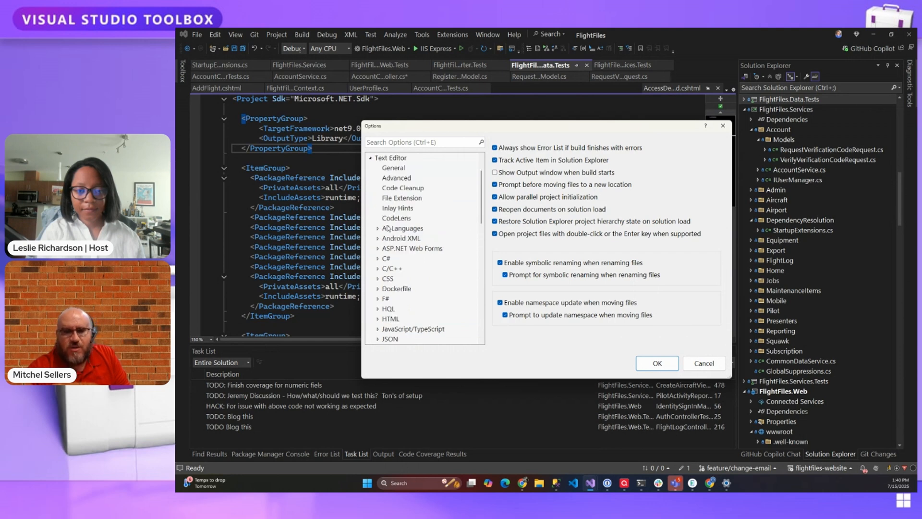
left_click(378, 259)
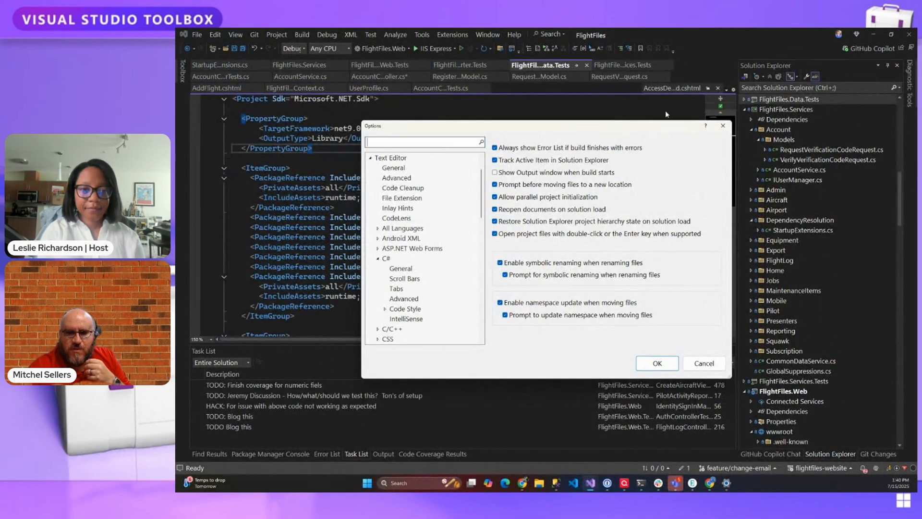
left_click_drag(644, 128, 585, 135)
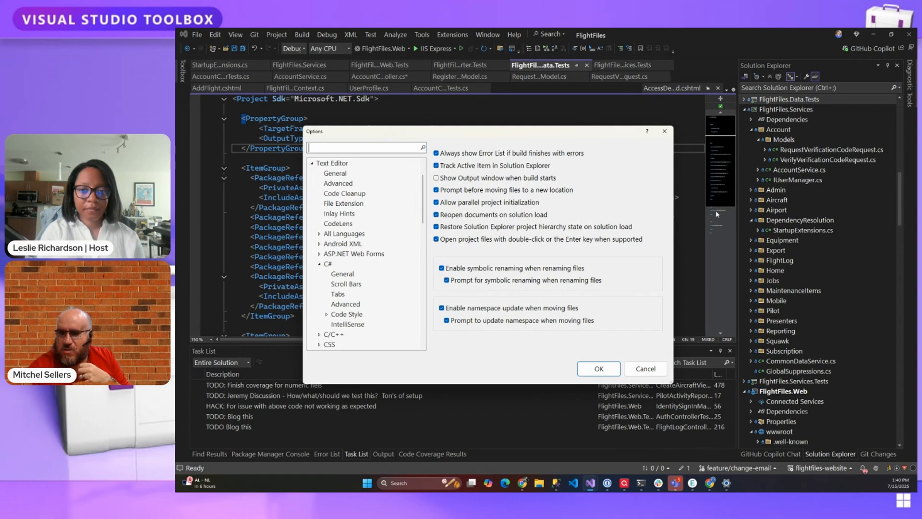
left_click(664, 131)
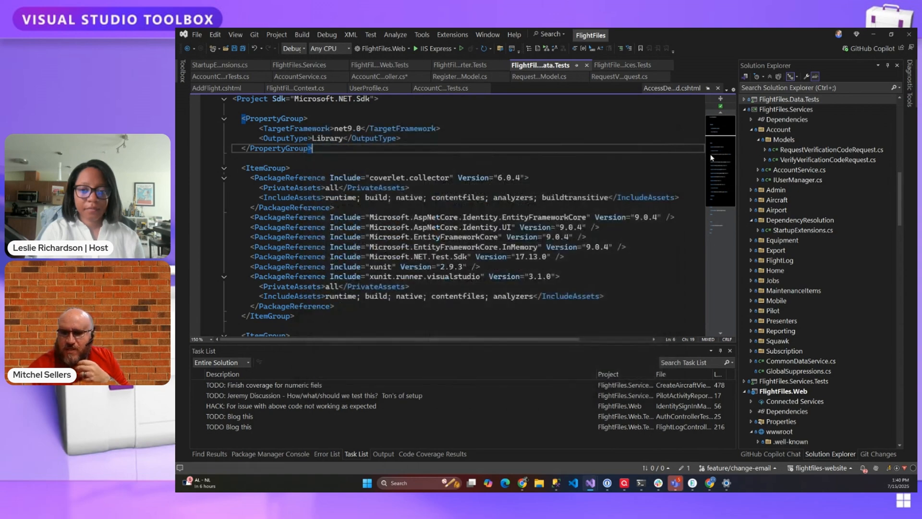
mouse_move(716, 152)
left_mouse_down()
mouse_move(712, 233)
mouse_move(723, 151)
left_mouse_up()
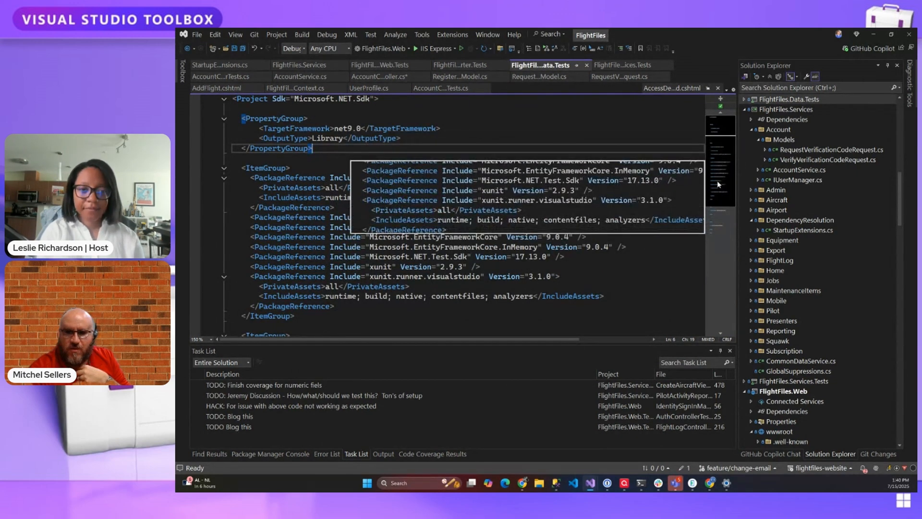
- Switch to RegisterViewModel.cs and enable map mode for the vertical scroll bar in the C# Text Editor options
left_click(468, 78)
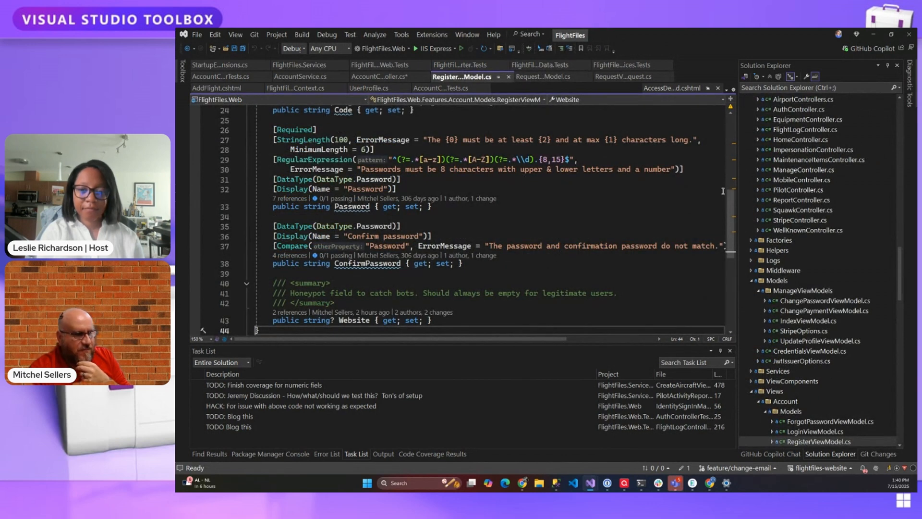
left_click(347, 35)
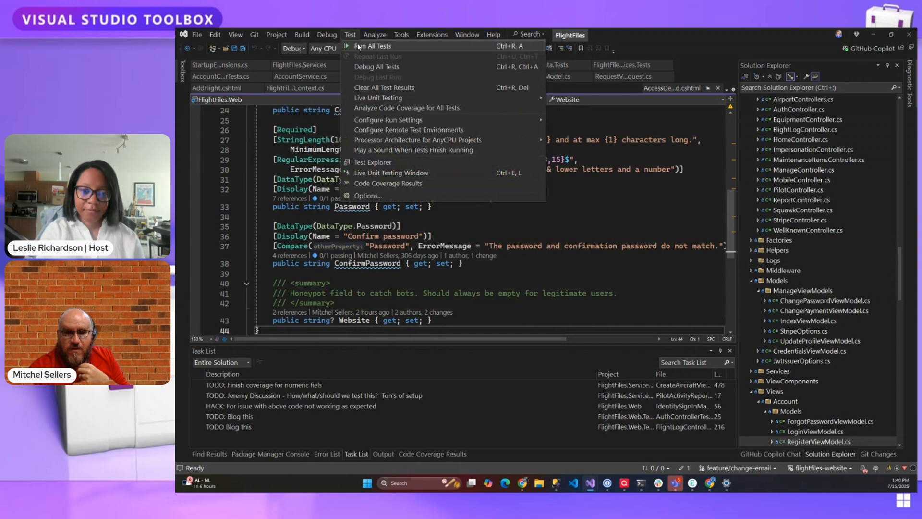
left_click(402, 197)
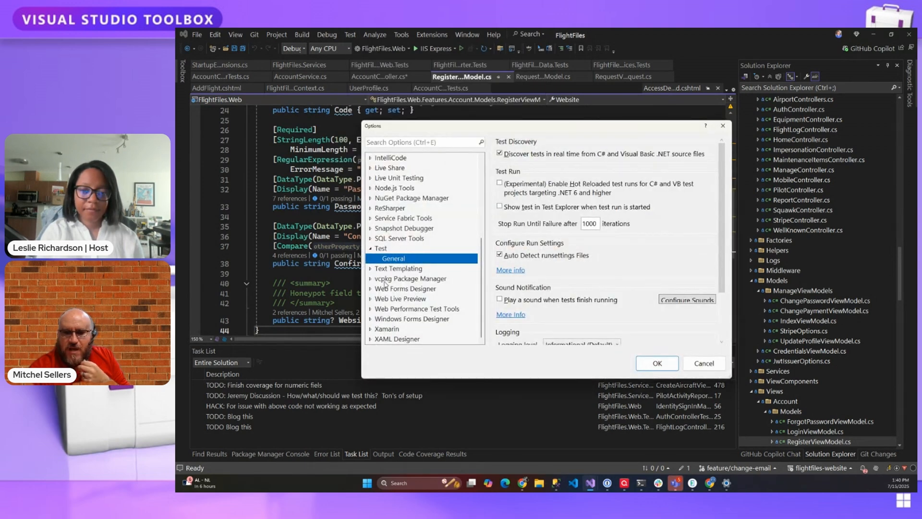
scroll(377, 204, "up", 5)
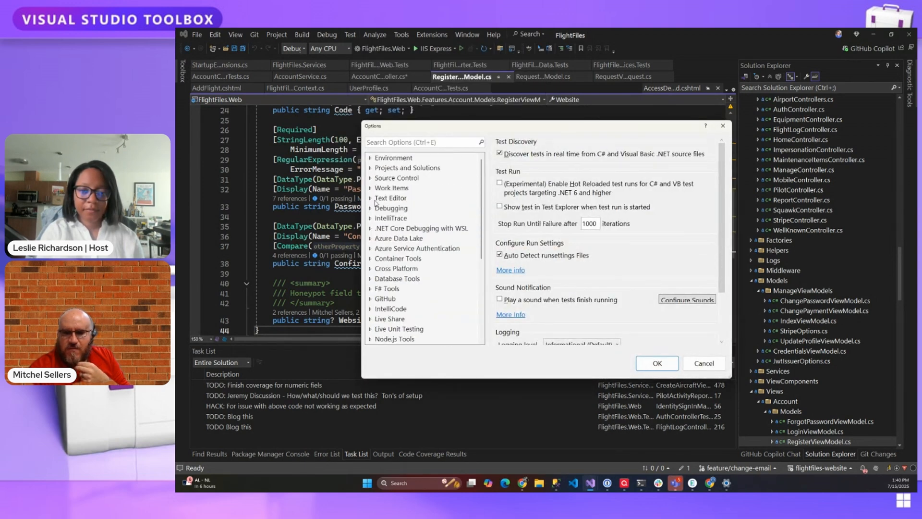
left_click(371, 198)
left_click(378, 259)
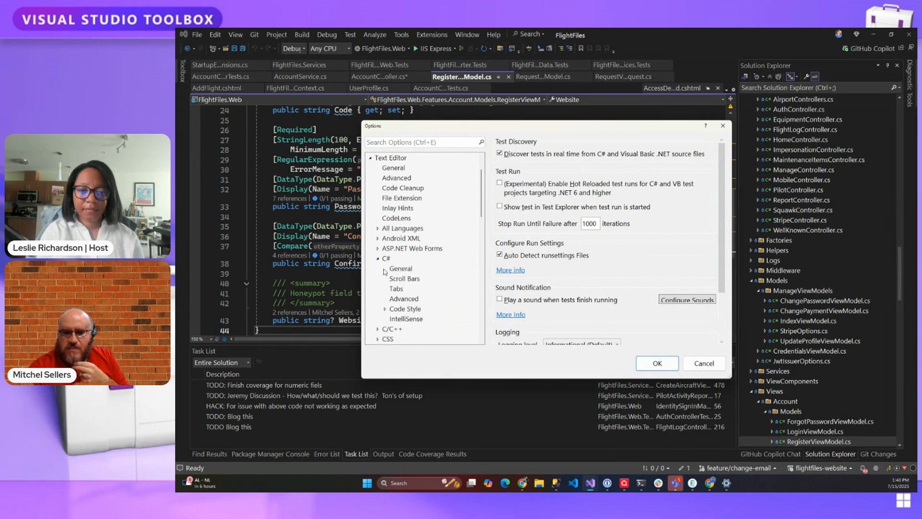
left_click(406, 281)
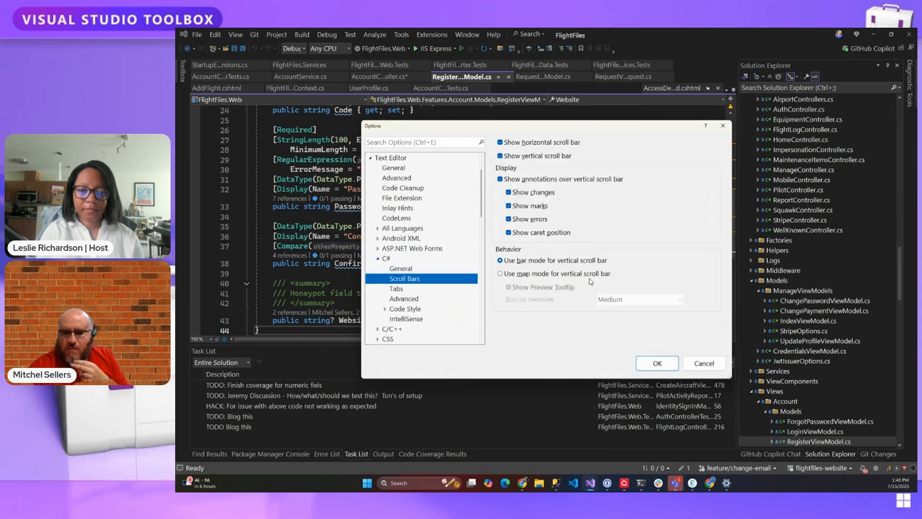
left_click(499, 274)
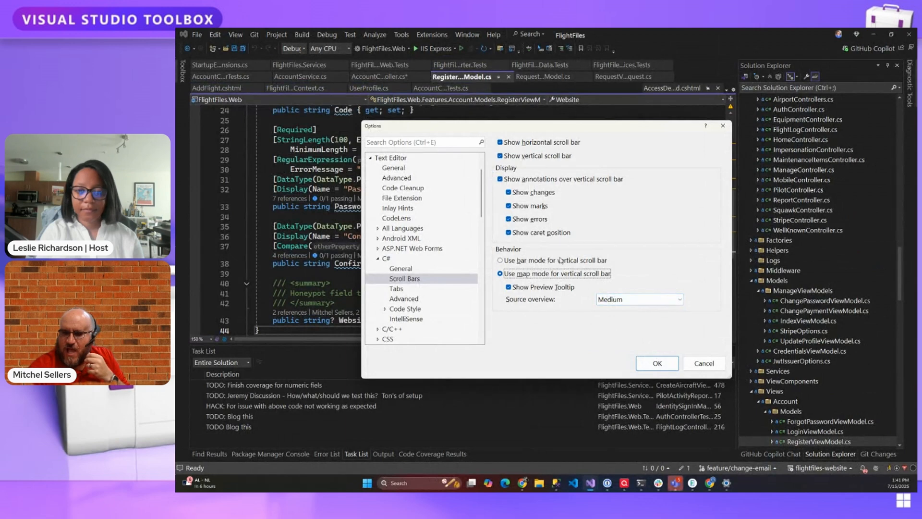
left_click(657, 363)
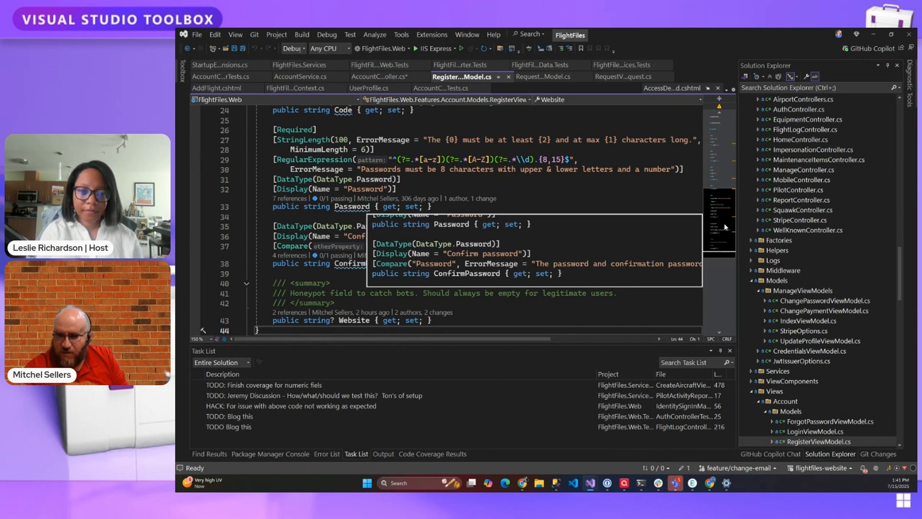
- Open Startup.cs from the FlightFiles.Web project and look through its code down to the AddJwtBearer configuration
left_click_drag(901, 266, 899, 416)
double_click(779, 260)
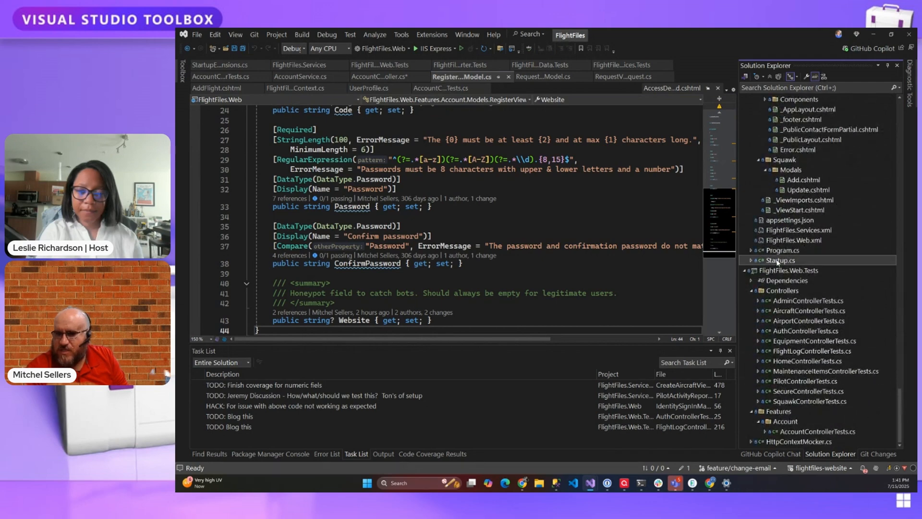
scroll(322, 222, "down", 10)
scroll(319, 225, "down", 20)
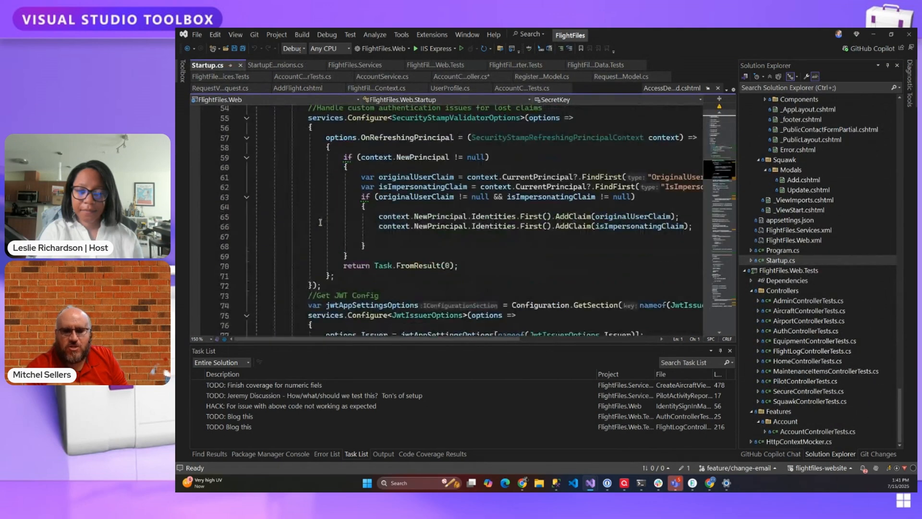
scroll(315, 227, "down", 4)
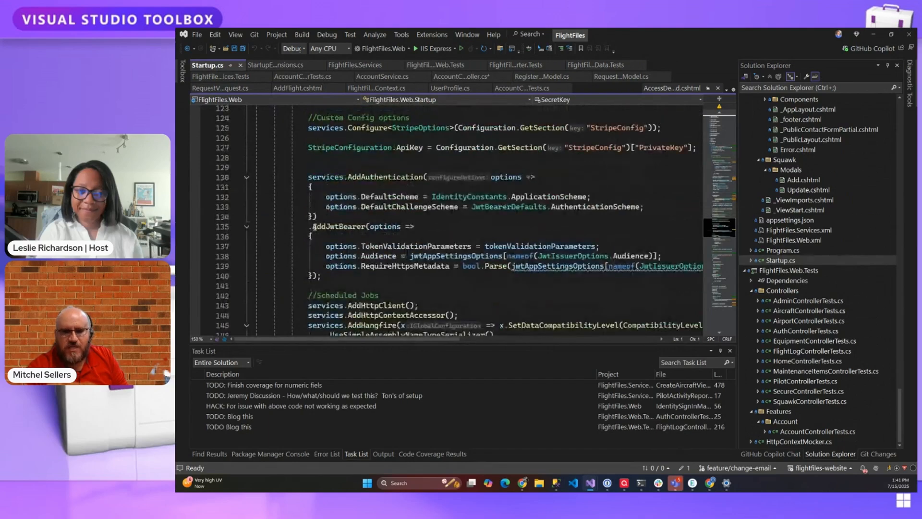
- Set a breakpoint on the StripeConfiguration.ApiKey line in Startup.cs and start a new debugging instance of the FlightFiles.Web project
scroll(293, 227, "up", 6)
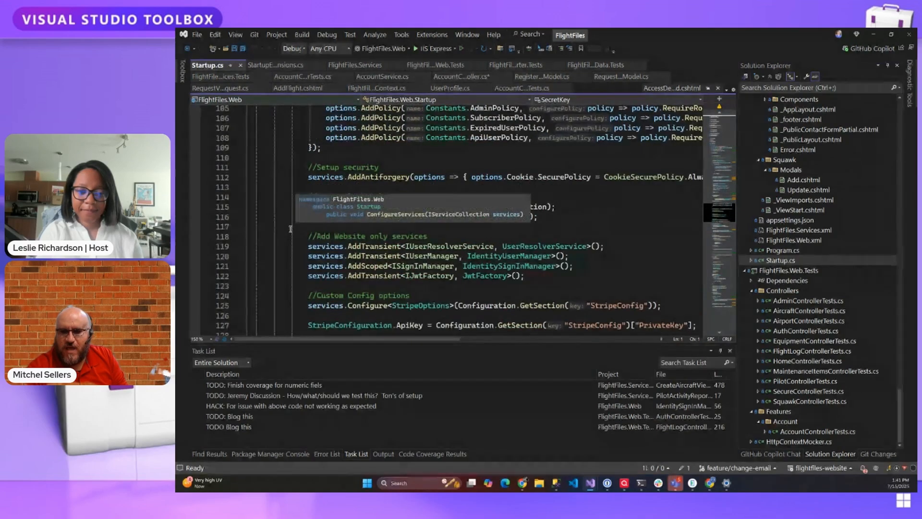
left_click(196, 326)
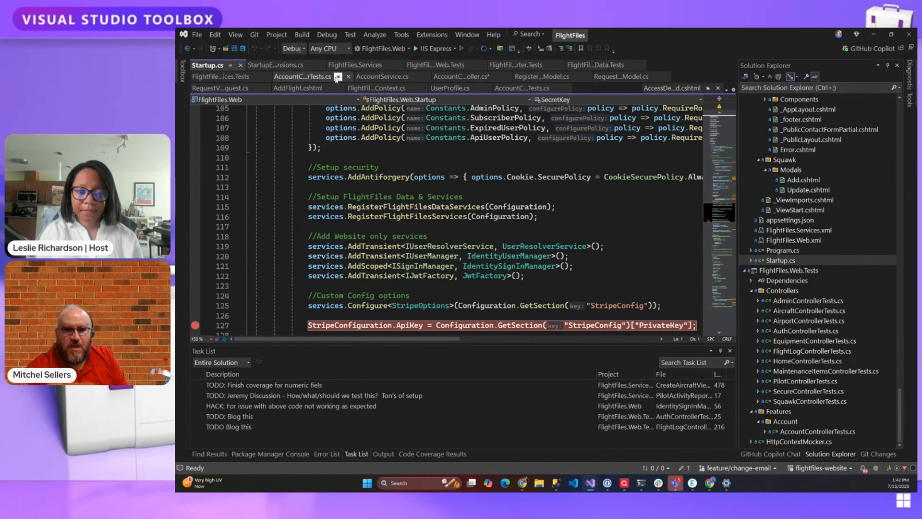
scroll(822, 261, "up", 10)
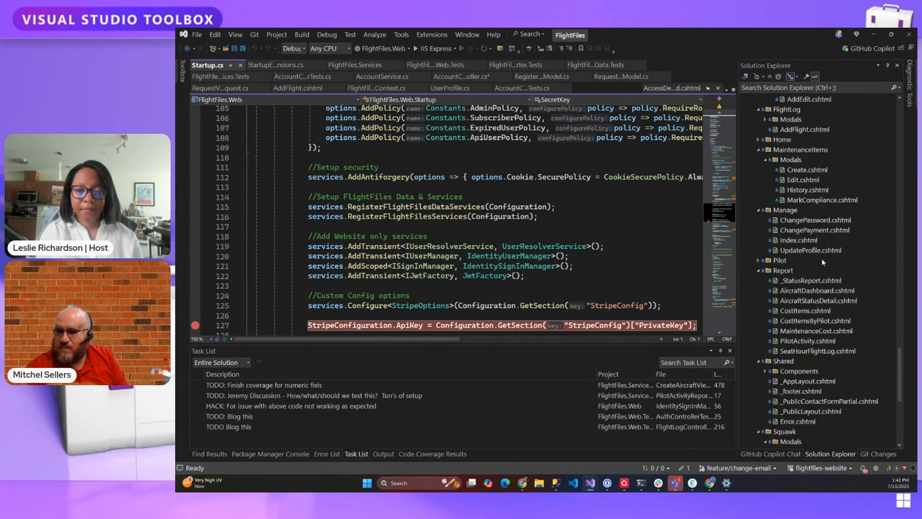
scroll(822, 262, "up", 5)
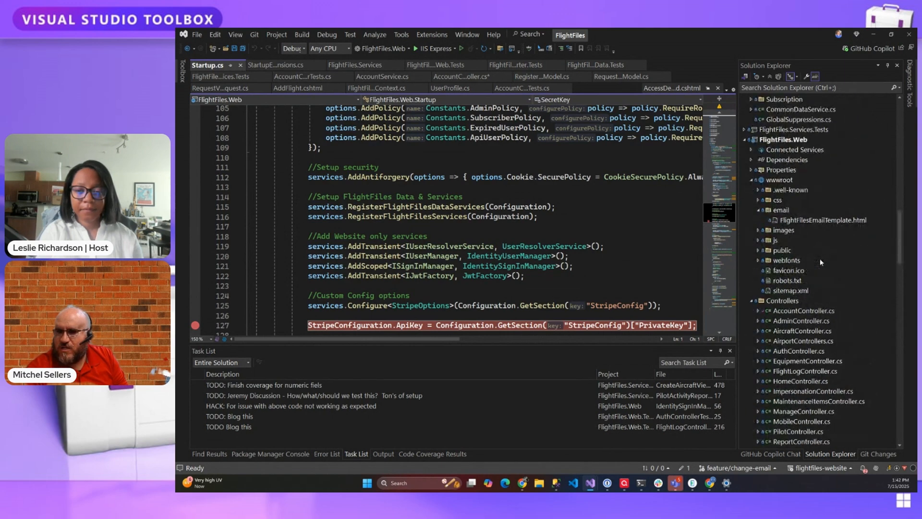
right_click(820, 262)
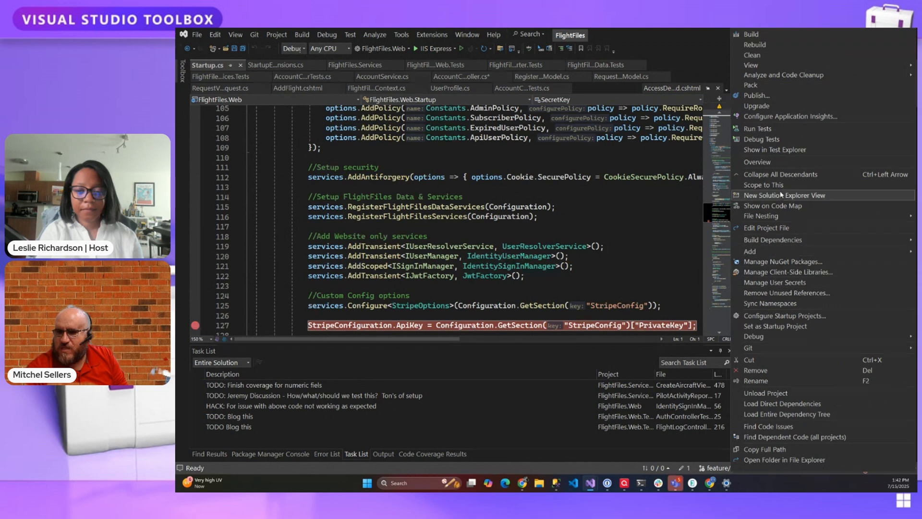
mouse_move(768, 337)
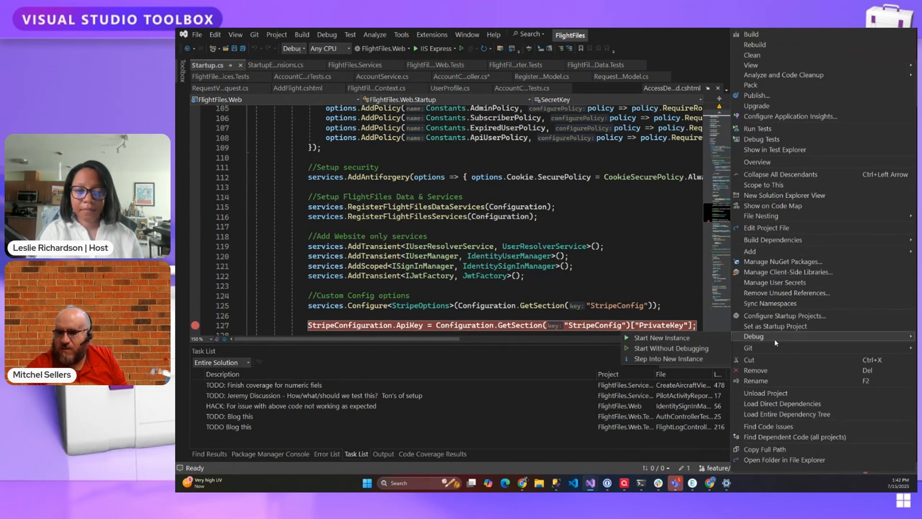
left_click(723, 335)
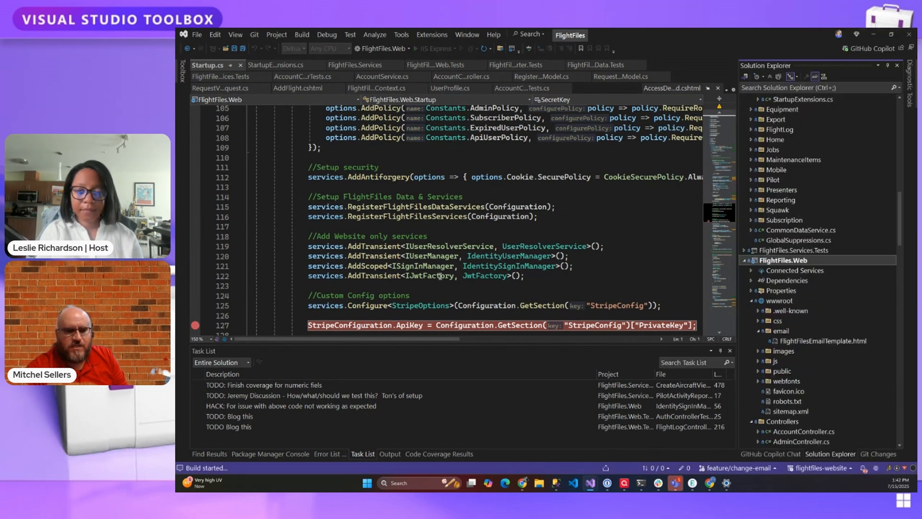
- Expand the data tip of the services variable at the breakpoint, inspect its item [5], and dismiss the data tip
mouse_move(439, 276)
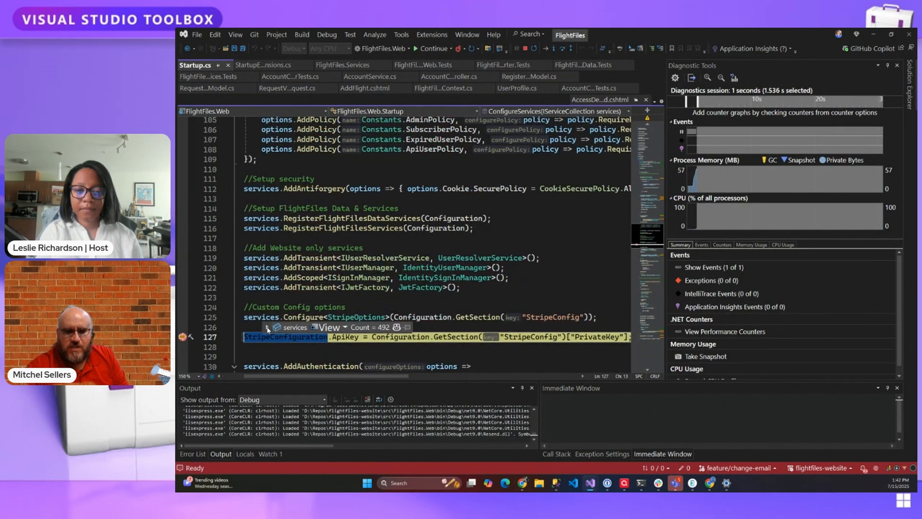
left_click(267, 327)
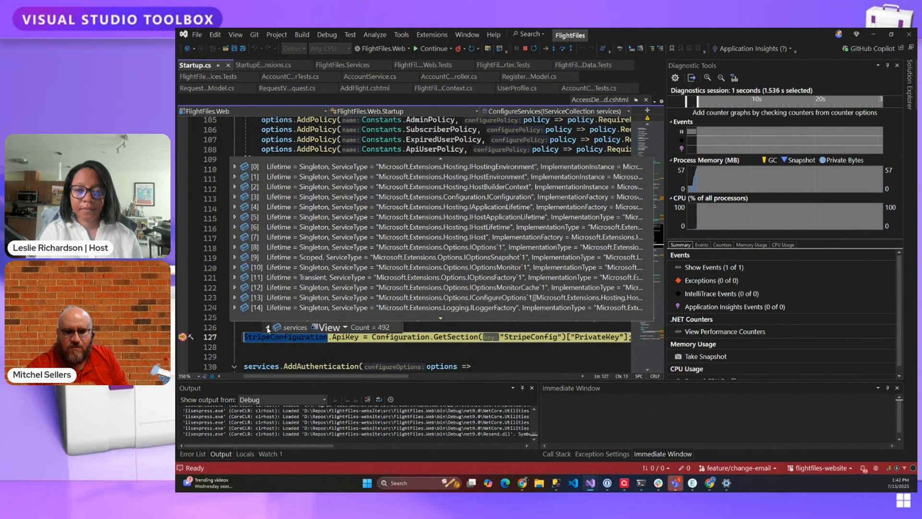
left_click(258, 348)
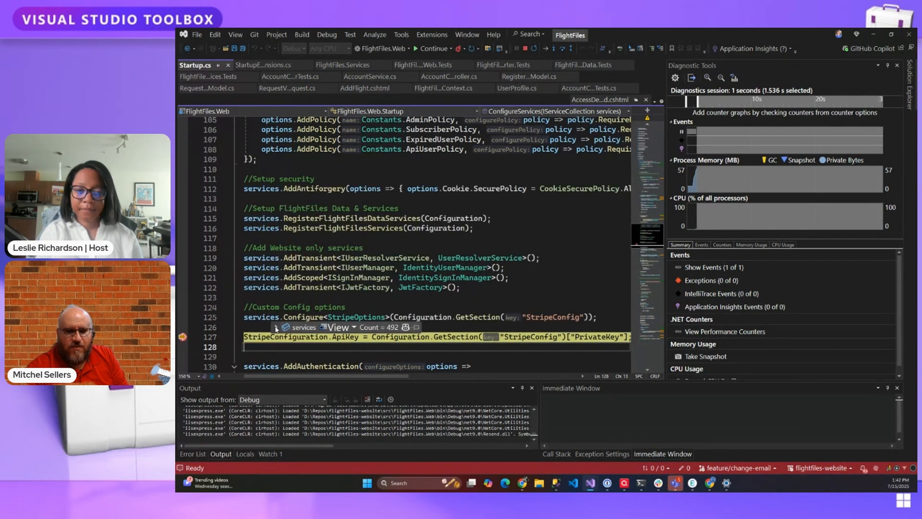
left_click(276, 327)
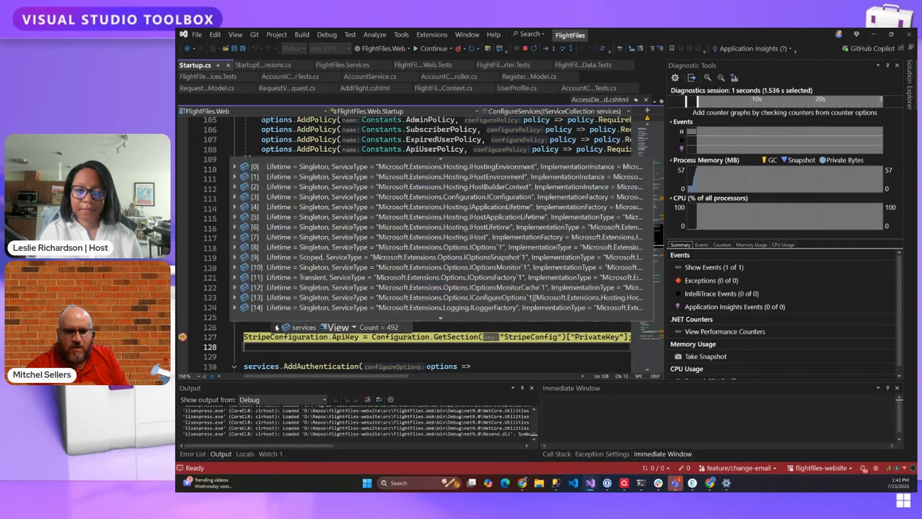
left_click(235, 216)
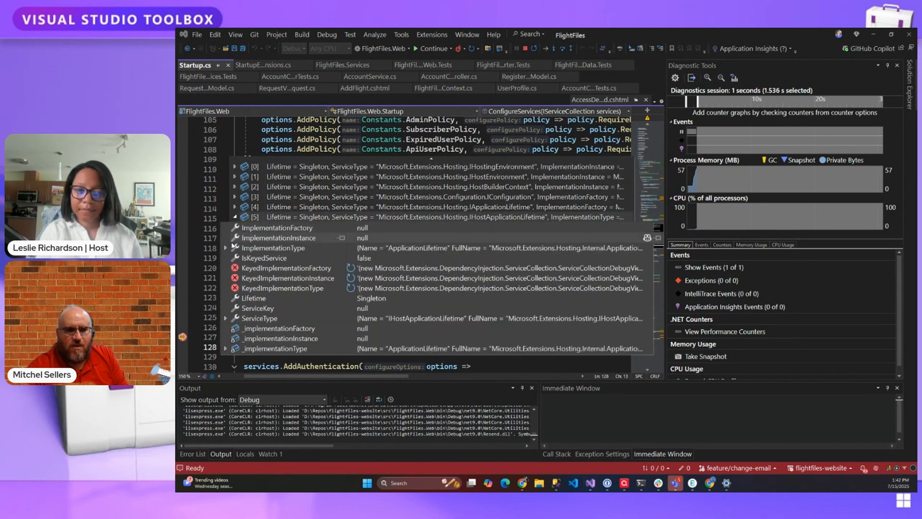
left_click(217, 249)
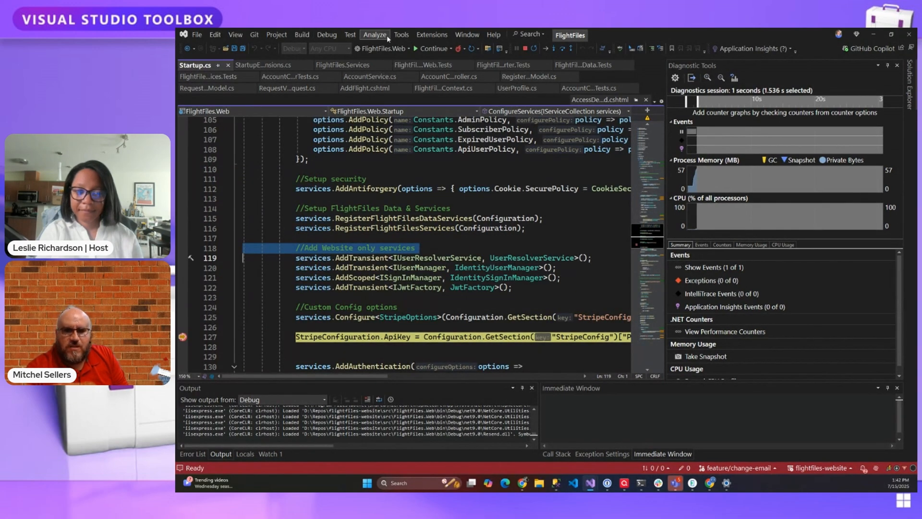
- Stop the FlightFiles.Web debugging session
left_click(402, 35)
mouse_move(339, 36)
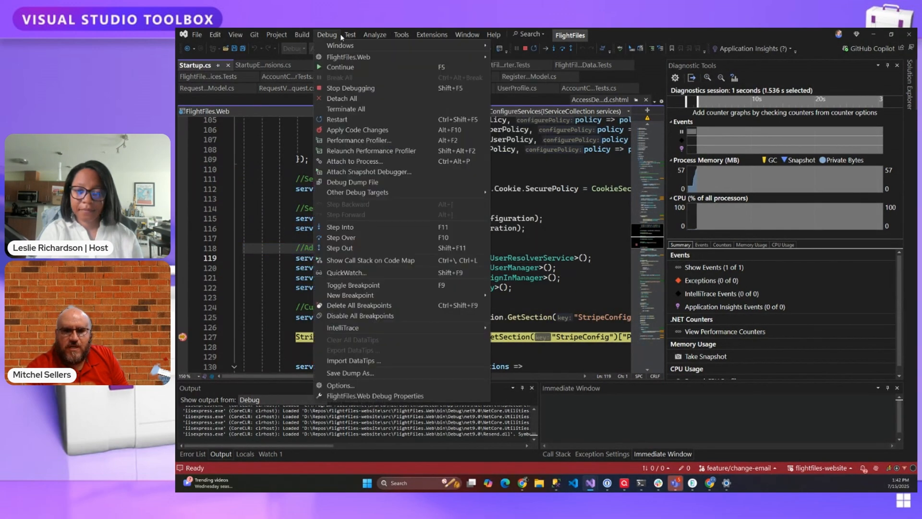
left_click(350, 88)
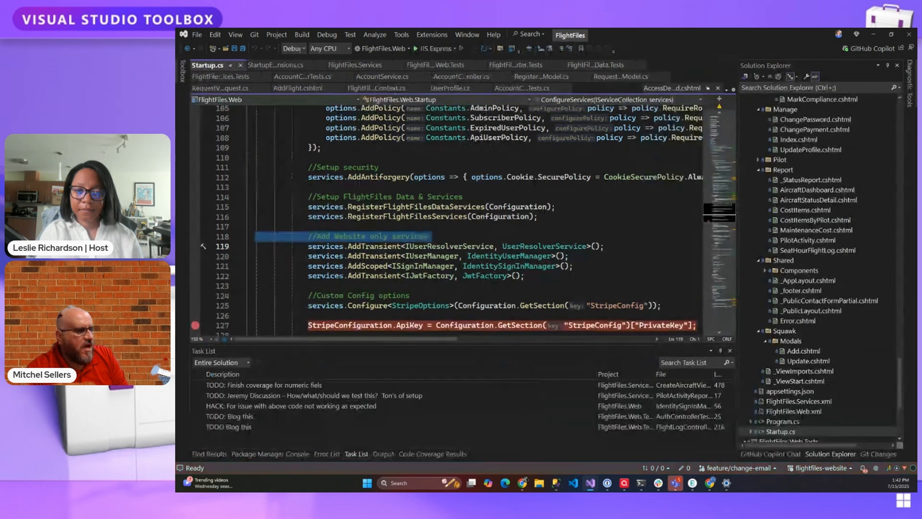
- Open the General page of the Debugging options
left_click(401, 34)
left_click(417, 256)
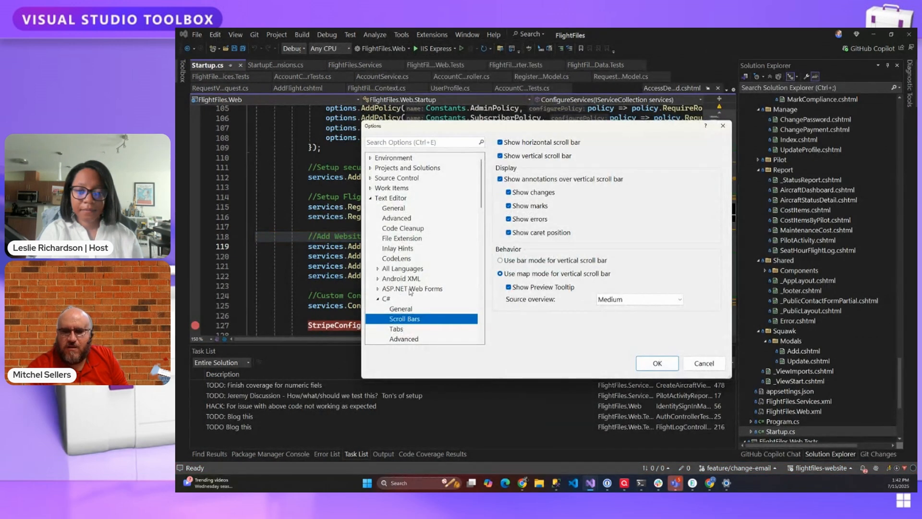
scroll(411, 291, "down", 15)
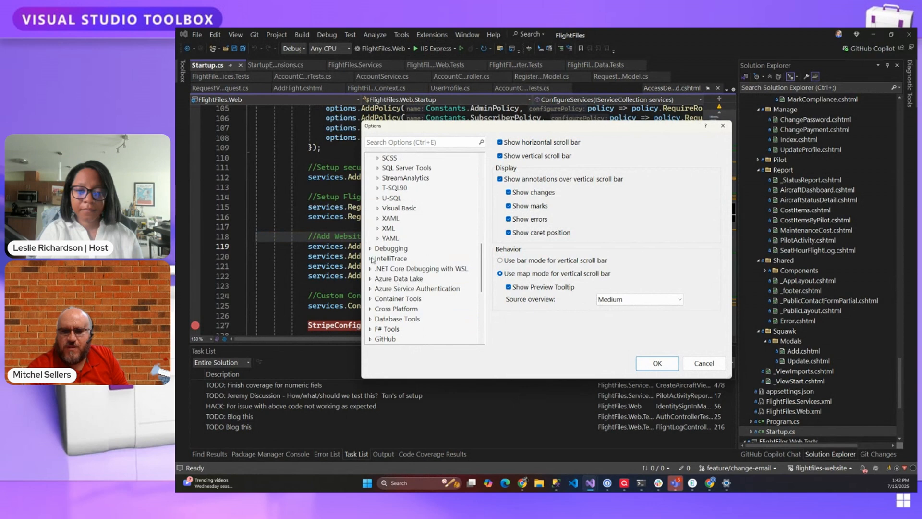
left_click(371, 249)
left_click(395, 258)
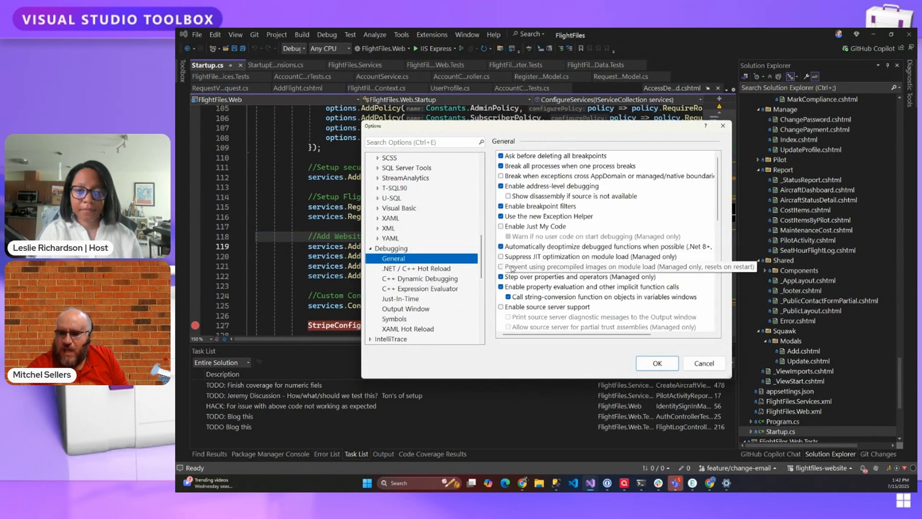
- Enable "Keep expanded data tips open until clicked away" in the General debugging options and accept the change
scroll(527, 278, "down", 4)
scroll(528, 279, "down", 1)
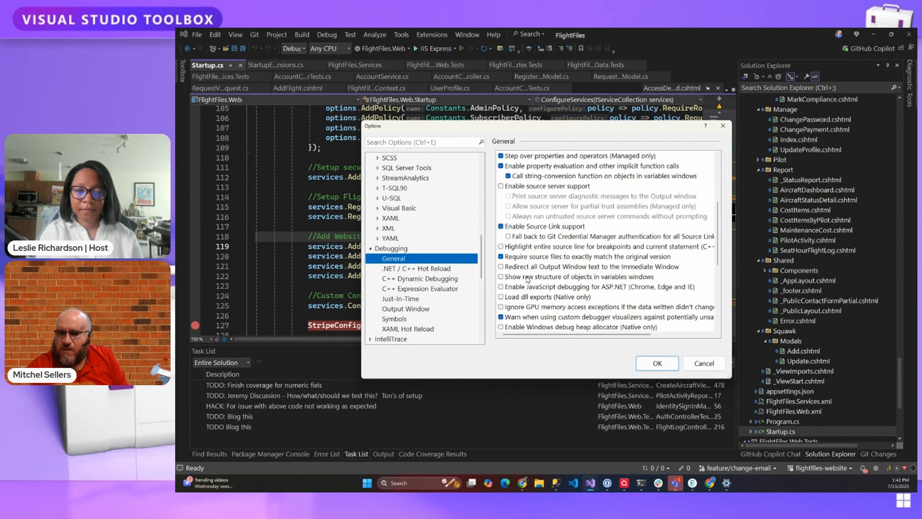
scroll(538, 281, "down", 1)
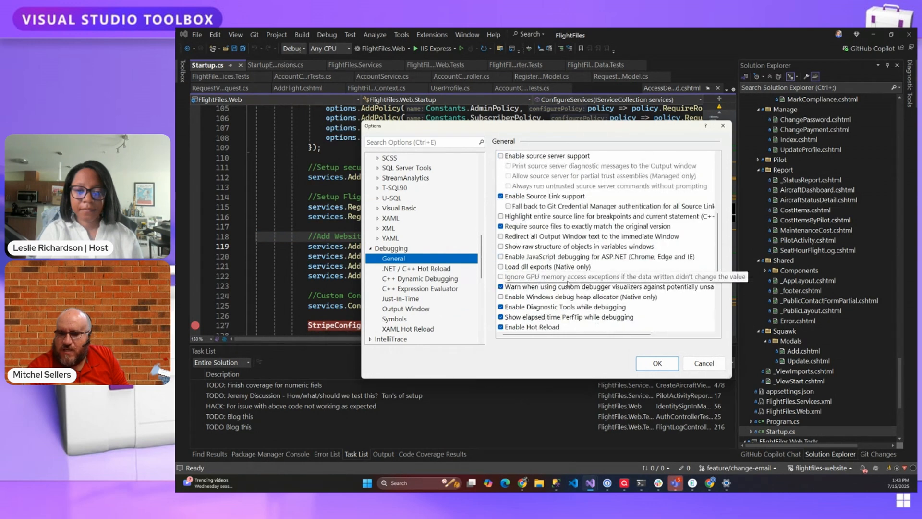
scroll(556, 317, "down", 4)
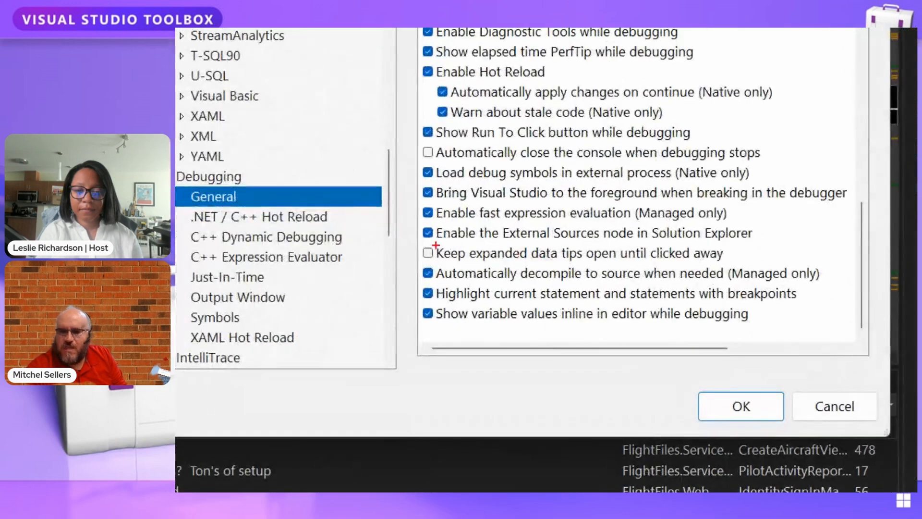
left_click_drag(418, 241, 746, 266)
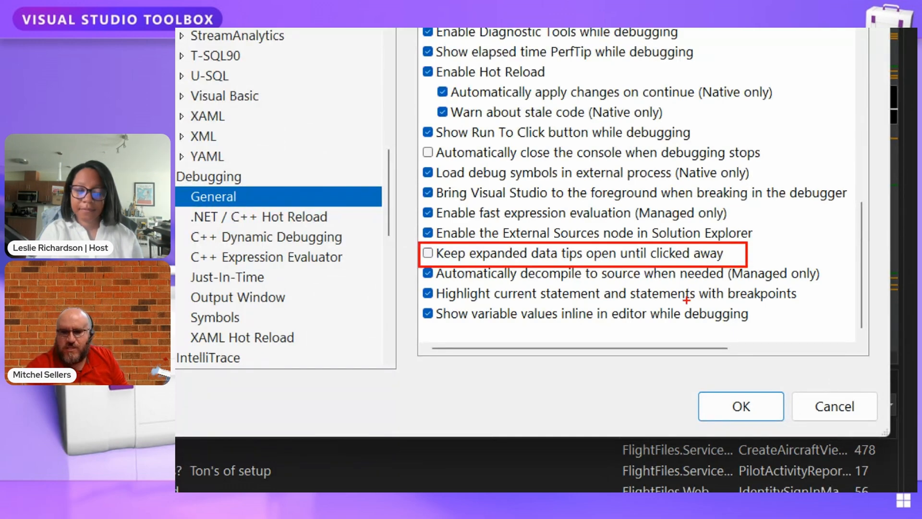
key("Escape")
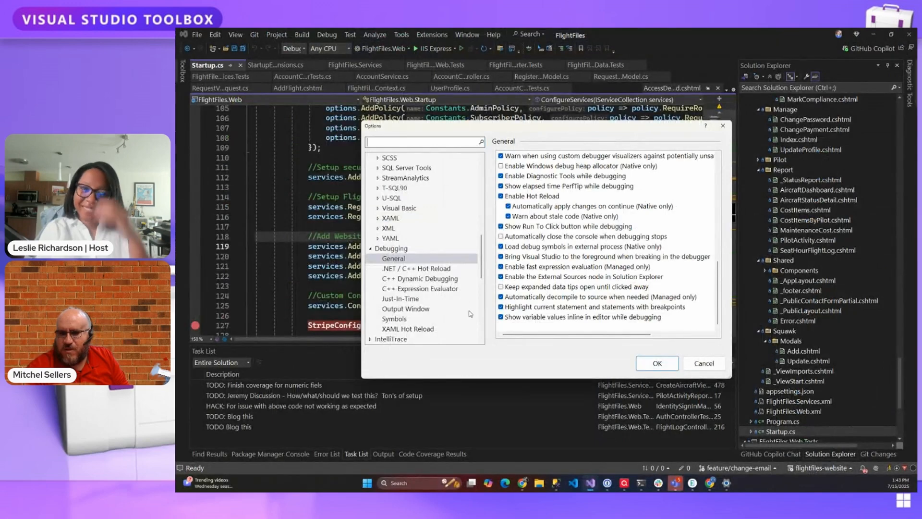
left_click(544, 287)
key("Return")
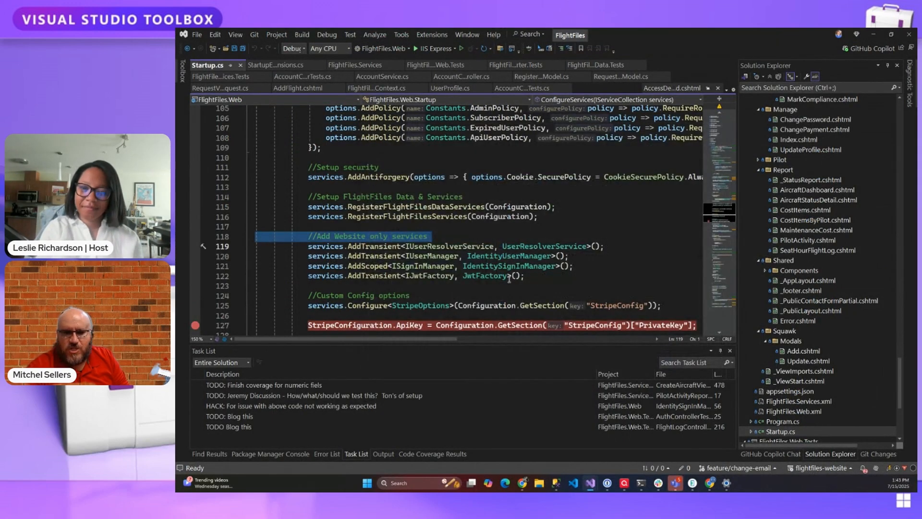
- Find the FlightFiles.Web project in the solution and start a new debugging instance of it
scroll(810, 210, "up", 15)
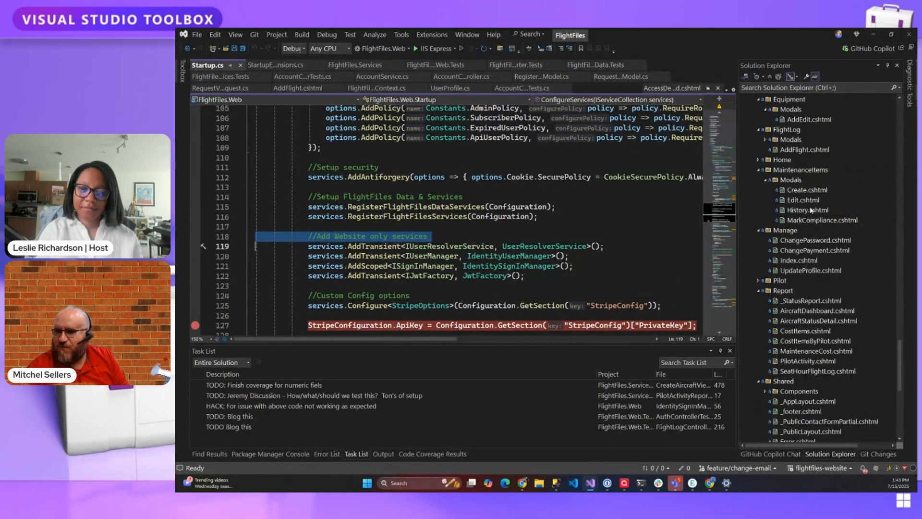
scroll(811, 210, "up", 20)
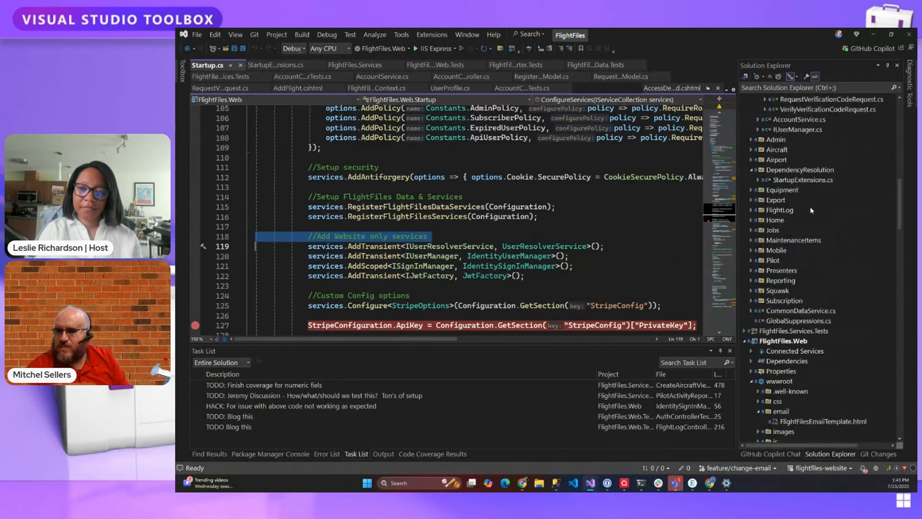
right_click(787, 193)
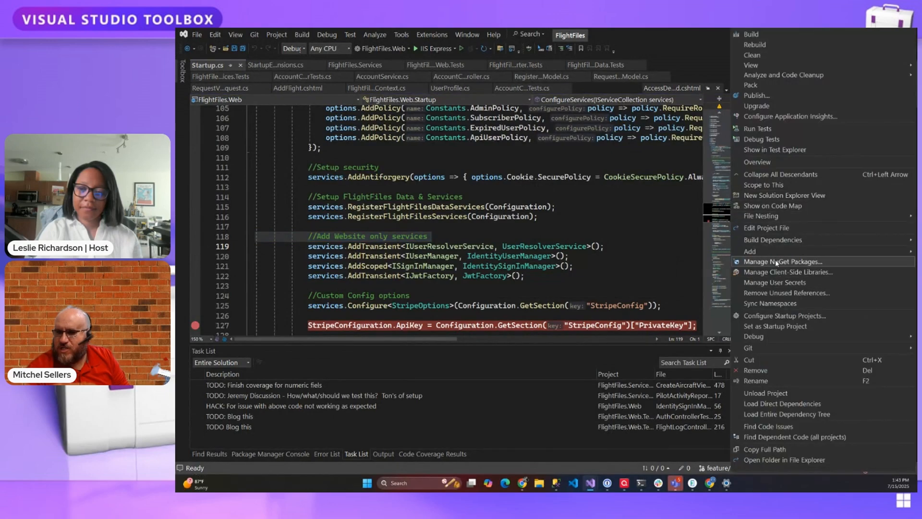
mouse_move(769, 336)
left_click(711, 335)
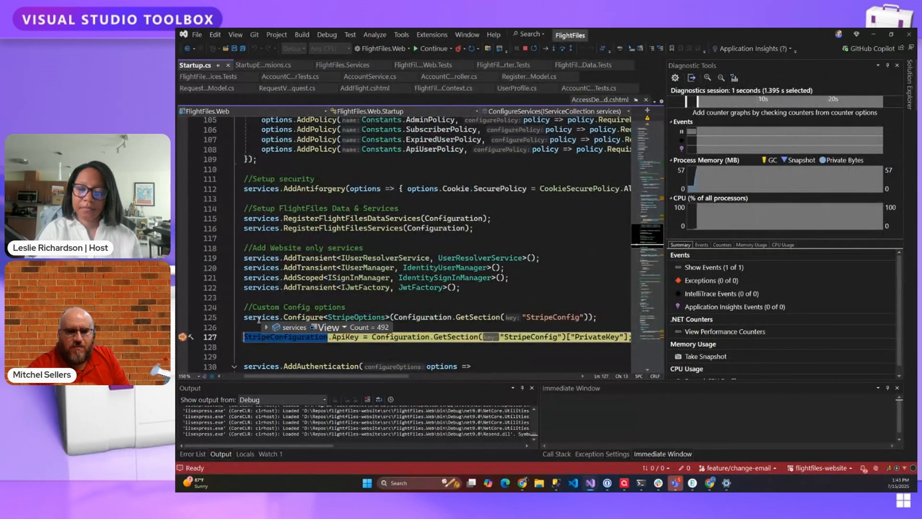
- Inspect item [6] in the expanded services data tip, dismiss the tip from within the code, and stop debugging
left_click(267, 327)
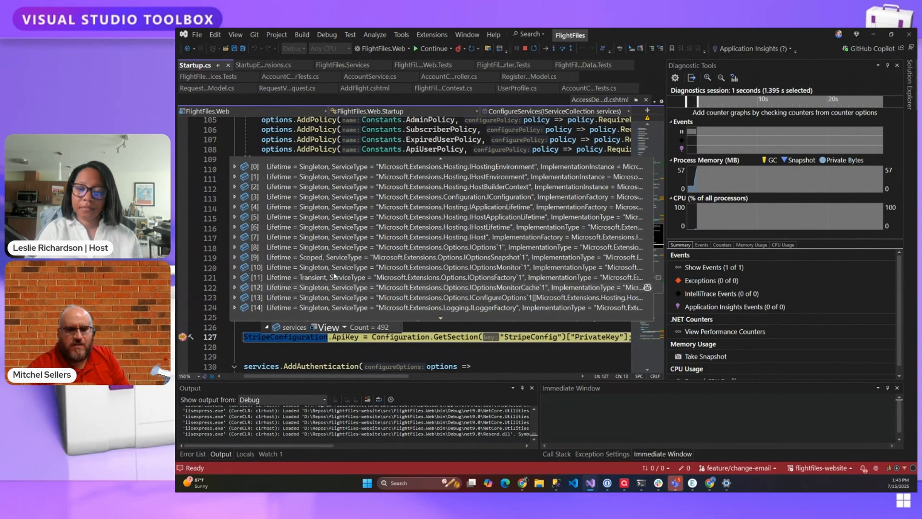
left_click(234, 226)
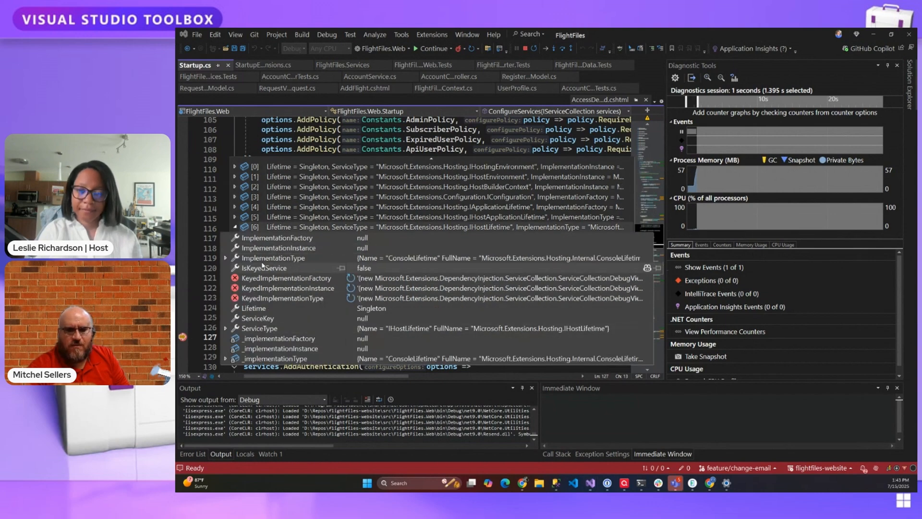
left_click(297, 130)
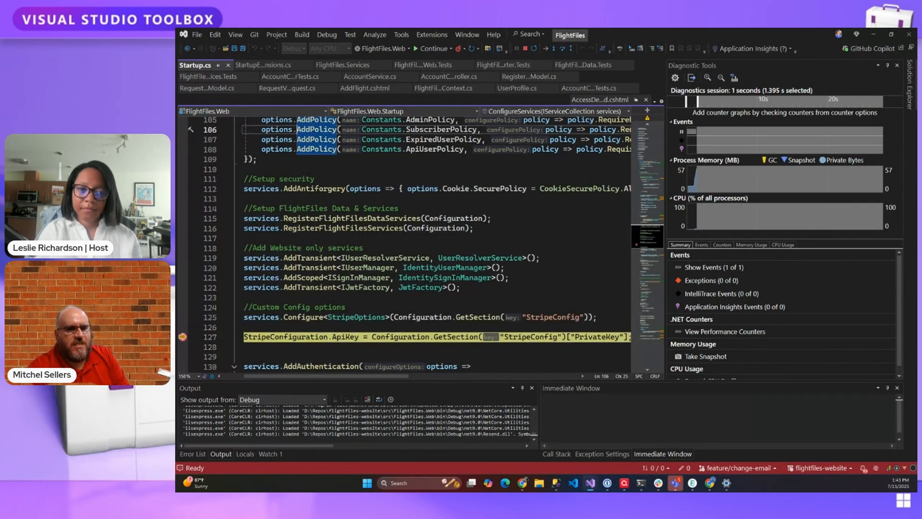
left_click(327, 35)
left_click(339, 90)
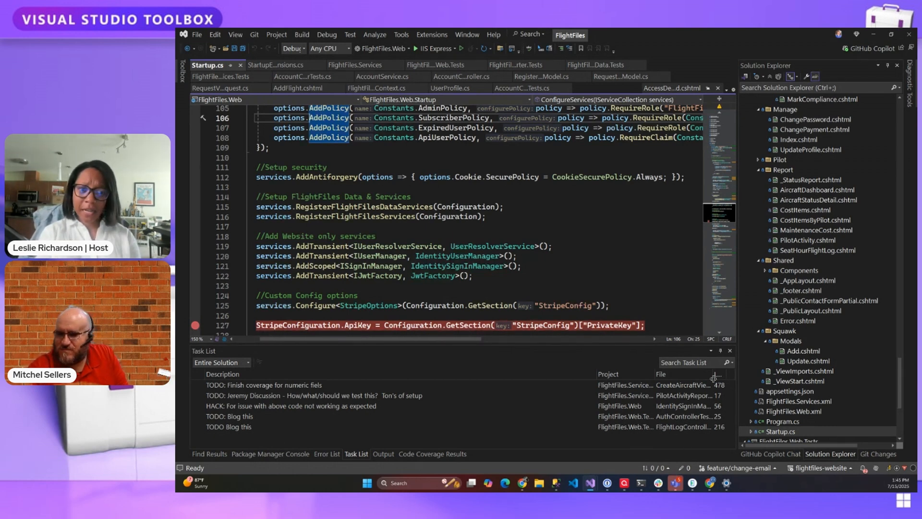
- Close the Task List and remove the breakpoint from the StripeConfiguration.ApiKey line
left_click(730, 351)
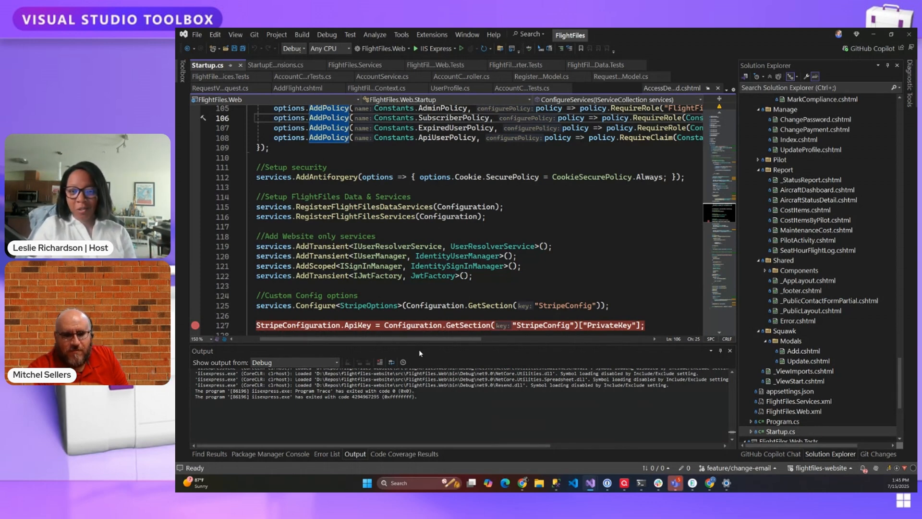
left_click(196, 327)
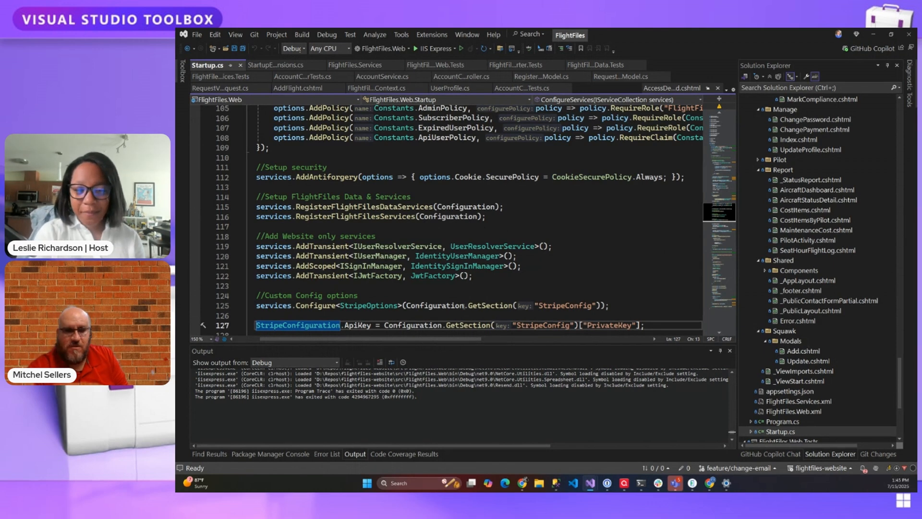
mouse_move(461, 306)
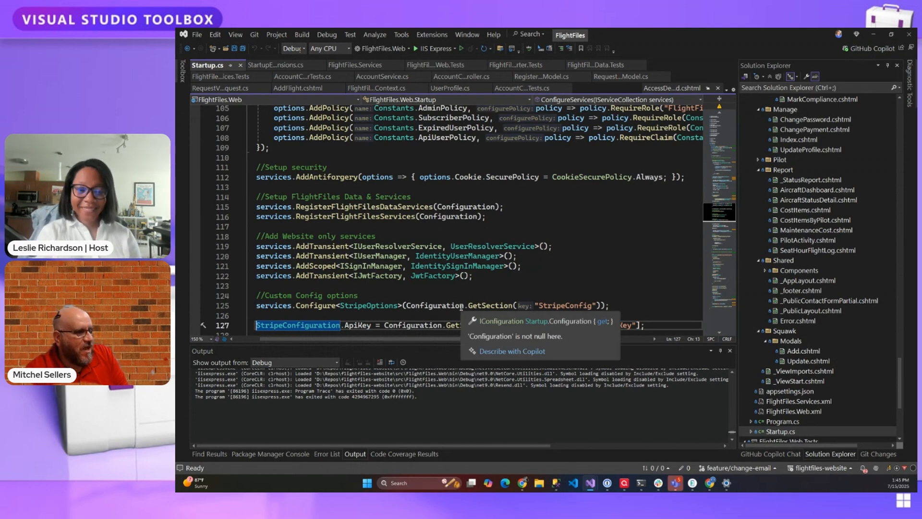